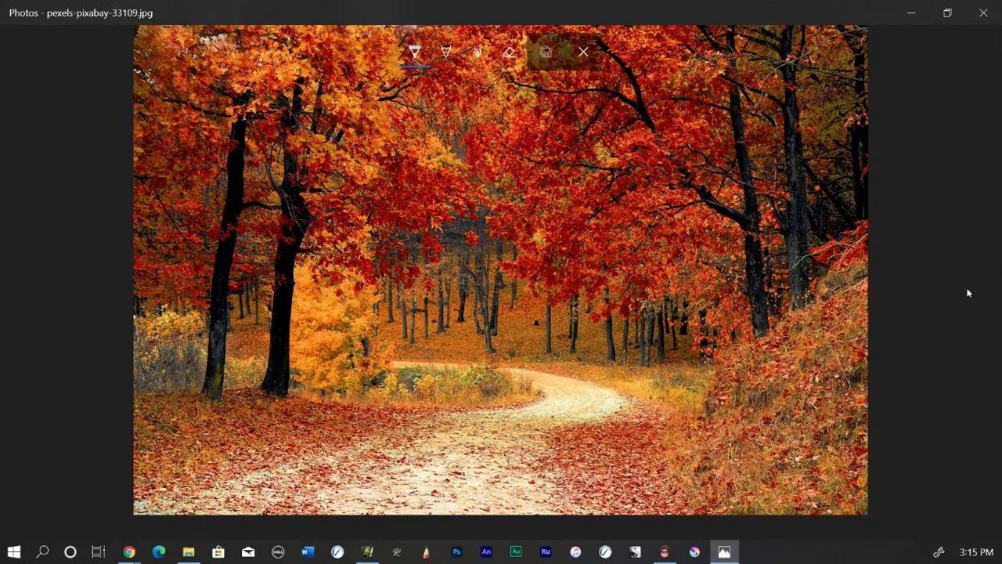
Ink outlines around the distant woods and along the yellow tree and path edge, and label the woods B.
mouse_move(382, 342)
left_mouse_down()
mouse_move(695, 370)
mouse_move(530, 266)
mouse_move(437, 224)
mouse_move(385, 293)
mouse_move(389, 319)
left_mouse_up()
left_click_drag(231, 305, 261, 289)
left_click_drag(243, 332, 252, 331)
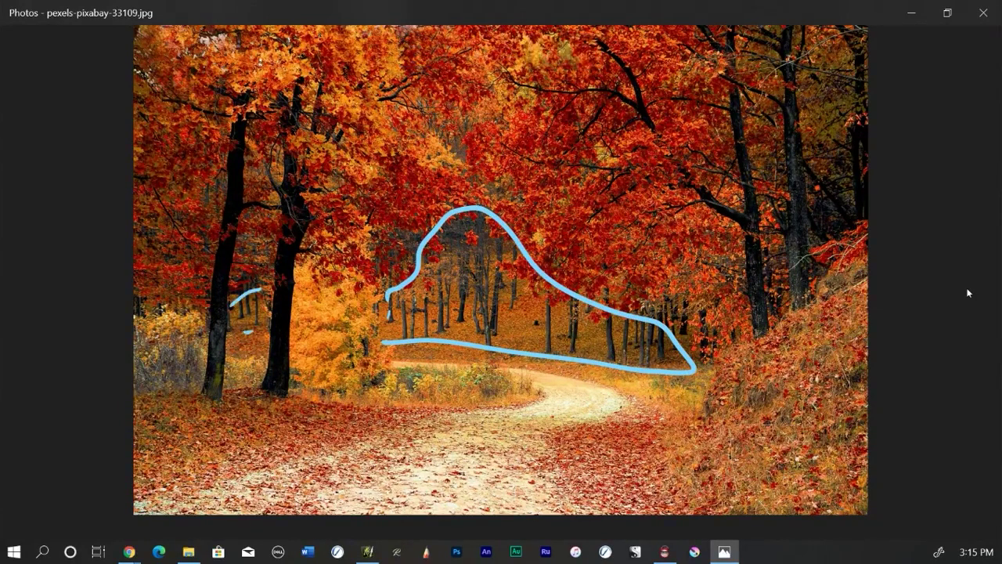
mouse_move(291, 270)
left_mouse_down()
mouse_move(457, 356)
mouse_move(703, 383)
mouse_move(548, 417)
mouse_move(364, 415)
left_mouse_up()
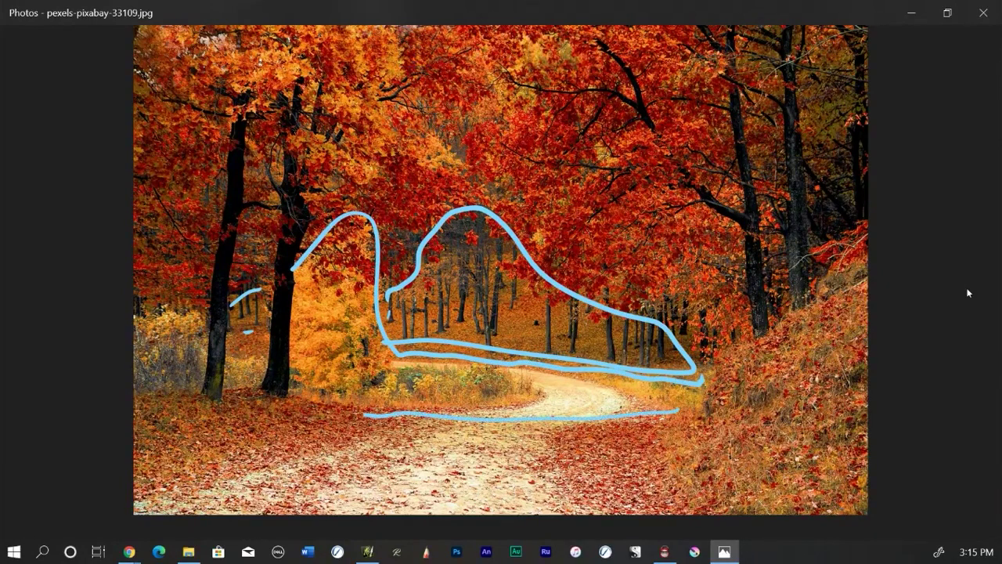
mouse_move(449, 258)
left_mouse_down()
mouse_move(457, 316)
mouse_move(440, 322)
left_mouse_up()
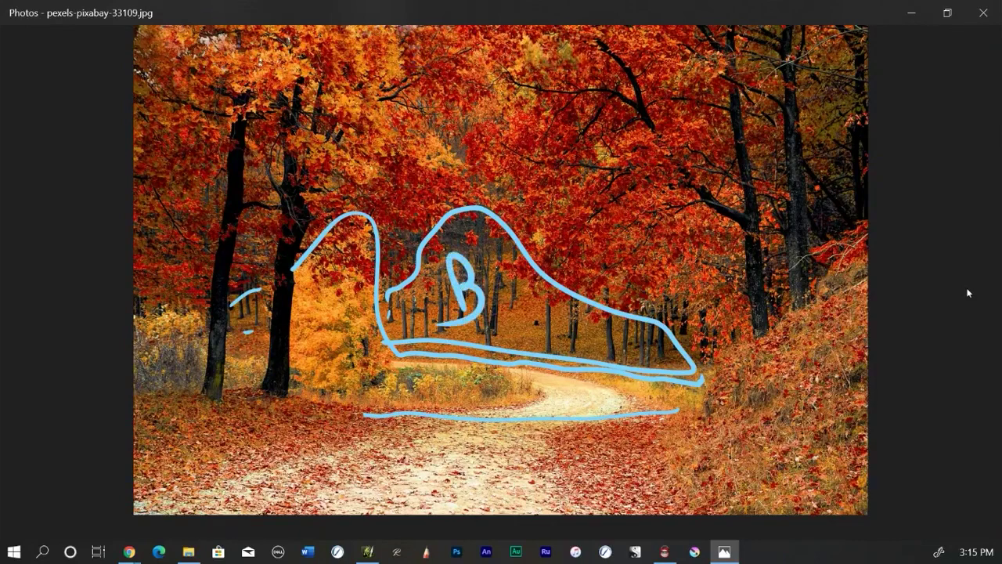
Label the yellow tree area M, enclose the middle ground with a curved outline, and mark the dark trees beside it F.
mouse_move(311, 376)
left_mouse_down()
mouse_move(328, 352)
mouse_move(359, 369)
left_mouse_up()
mouse_move(320, 157)
left_mouse_down()
mouse_move(295, 286)
mouse_move(303, 365)
mouse_move(354, 416)
mouse_move(464, 432)
mouse_move(637, 429)
mouse_move(740, 356)
mouse_move(733, 277)
mouse_move(691, 240)
mouse_move(589, 187)
left_mouse_up()
mouse_move(202, 231)
left_mouse_down()
mouse_move(173, 186)
mouse_move(198, 154)
left_mouse_up()
left_click_drag(186, 195, 206, 185)
Draw ink lines along the near path edges, the leafy slope and the overhanging foliage to mark the foreground.
left_click_drag(349, 429, 172, 501)
left_click_drag(493, 464, 570, 506)
left_click_drag(731, 387, 867, 271)
mouse_move(749, 299)
left_mouse_down()
mouse_move(736, 213)
mouse_move(570, 27)
left_mouse_up()
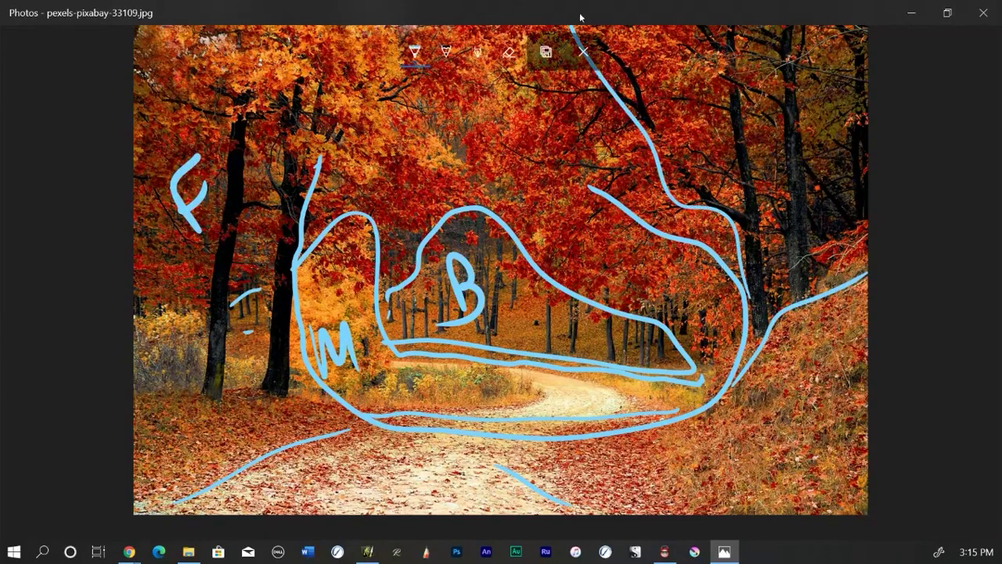
Discard the ink annotations on the forest photo without saving and show the next photo.
left_click(584, 53)
left_click(468, 317)
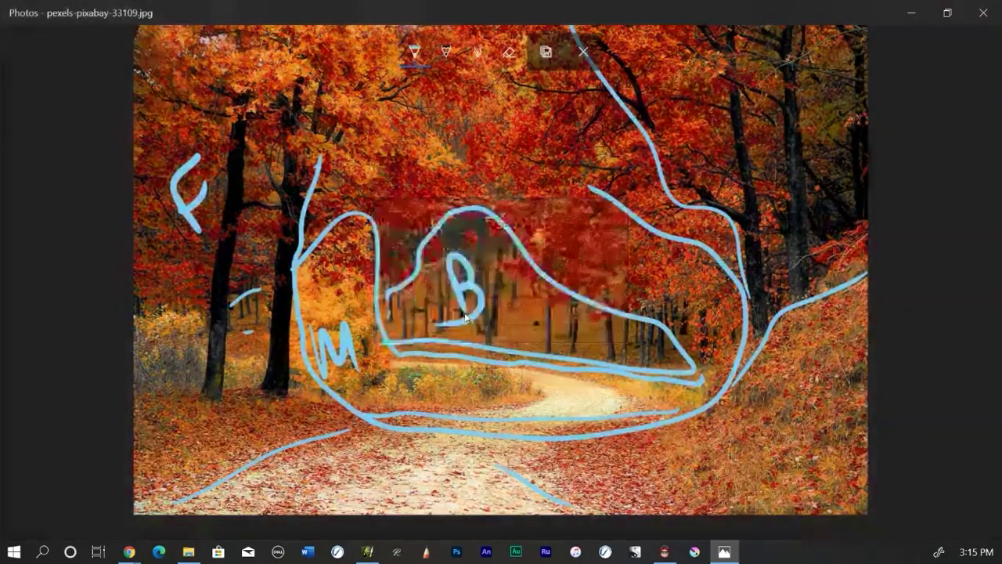
left_click(963, 289)
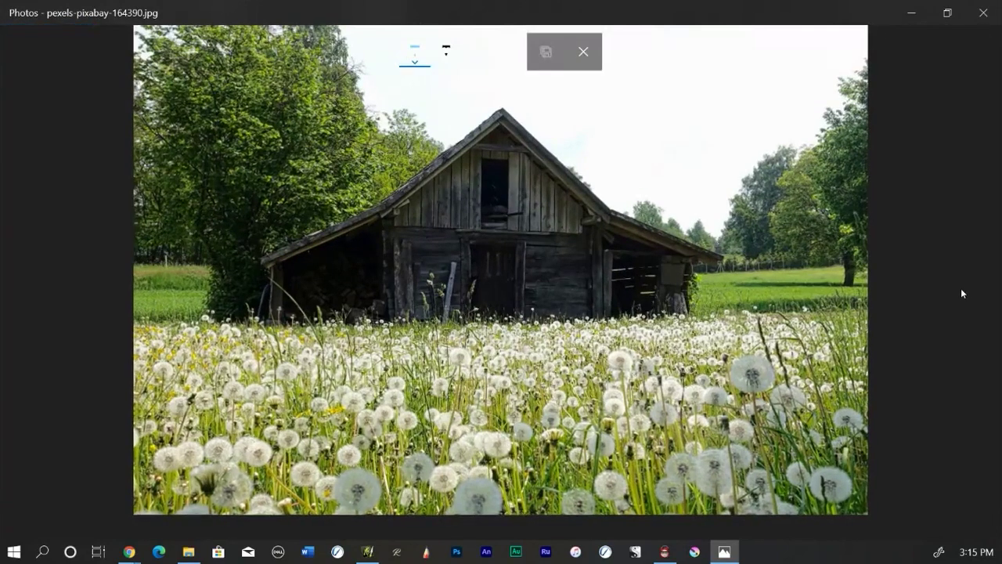
Label the sky behind the barn B and outline the distant trees on both sides of the roof.
left_click_drag(668, 111, 686, 174)
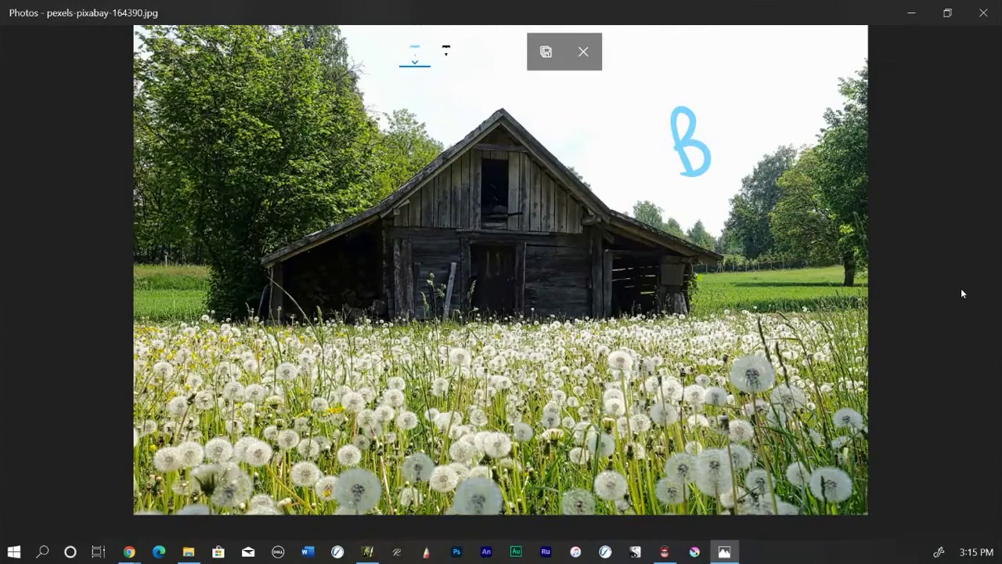
mouse_move(627, 206)
left_mouse_down()
mouse_move(699, 222)
mouse_move(732, 212)
mouse_move(783, 145)
mouse_move(801, 141)
left_mouse_up()
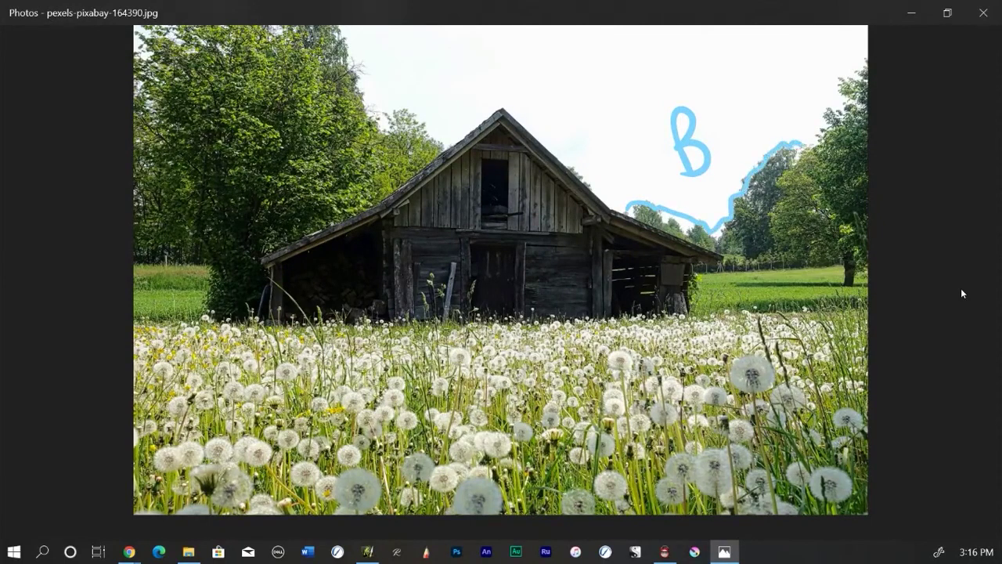
mouse_move(450, 138)
left_mouse_down()
mouse_move(401, 107)
mouse_move(383, 127)
mouse_move(400, 181)
mouse_move(450, 140)
left_mouse_up()
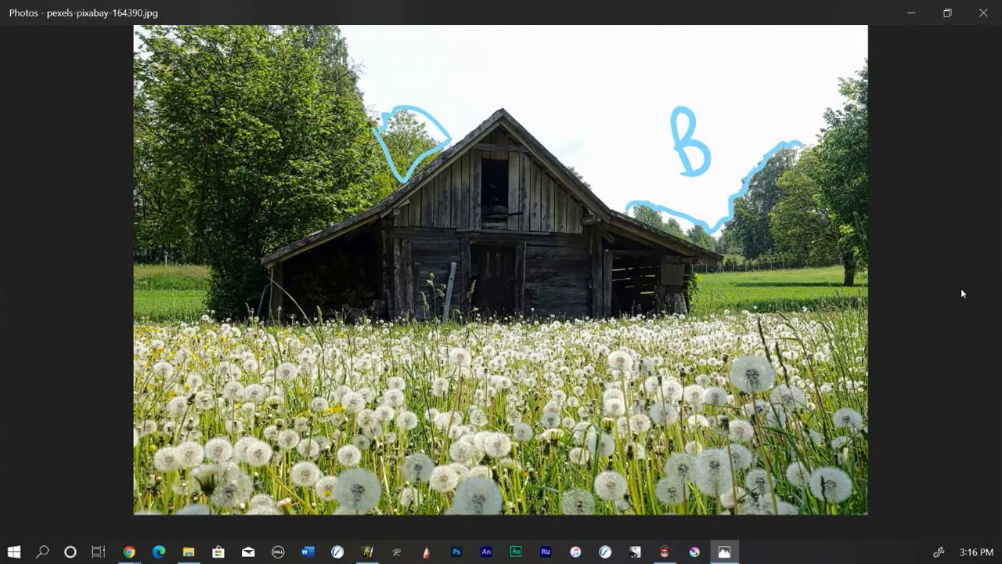
Outline the middle ground along the barn roof, the nearer trees and the edge of the green field.
mouse_move(628, 208)
left_mouse_down()
mouse_move(758, 273)
mouse_move(845, 266)
left_mouse_up()
mouse_move(865, 76)
left_mouse_down()
mouse_move(800, 146)
mouse_move(776, 243)
mouse_move(846, 257)
left_mouse_up()
mouse_move(699, 313)
left_mouse_down()
mouse_move(708, 273)
mouse_move(523, 123)
mouse_move(372, 196)
mouse_move(352, 101)
mouse_move(239, 34)
left_mouse_up()
left_click_drag(166, 40, 134, 93)
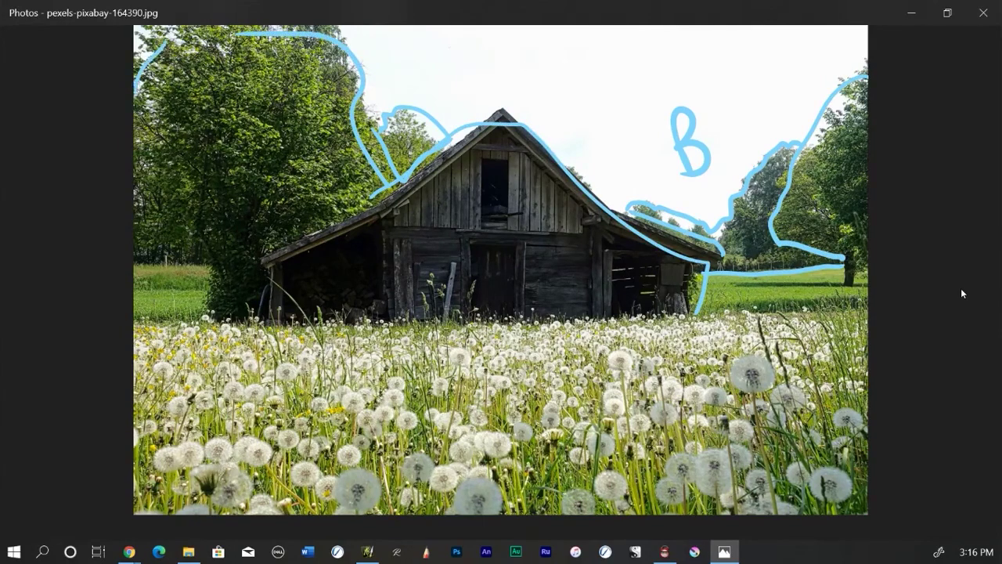
Label the barn M, draw a dividing line where the dandelion field begins, and label the dandelions F.
mouse_move(429, 266)
left_mouse_down()
mouse_move(457, 247)
mouse_move(481, 260)
left_mouse_up()
mouse_move(141, 321)
left_mouse_down()
mouse_move(714, 310)
mouse_move(866, 320)
left_mouse_up()
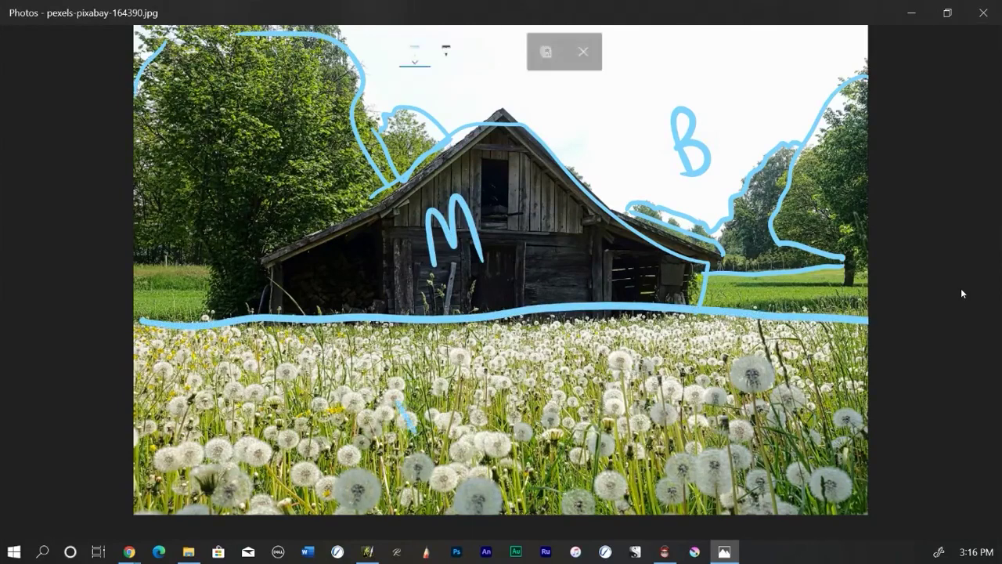
left_click_drag(426, 462, 448, 366)
left_click_drag(409, 429, 453, 407)
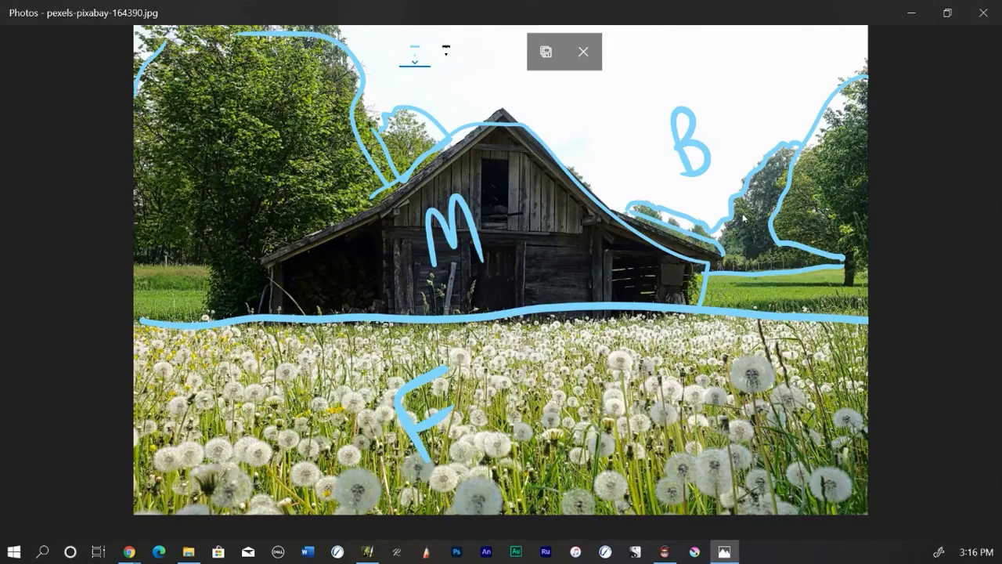
Discard the ink annotations on the barn photo without saving and show the next photo.
left_click(583, 55)
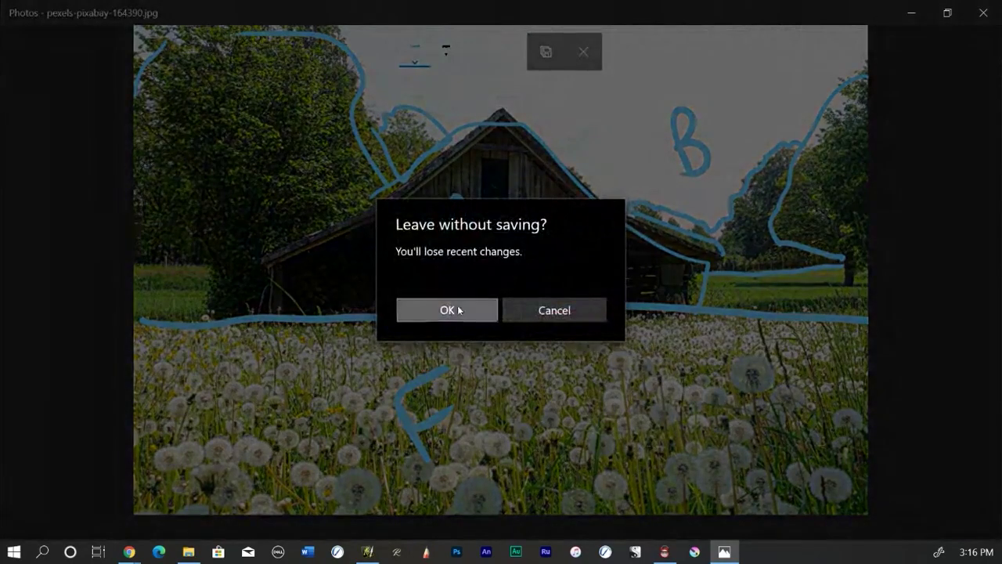
left_click(458, 310)
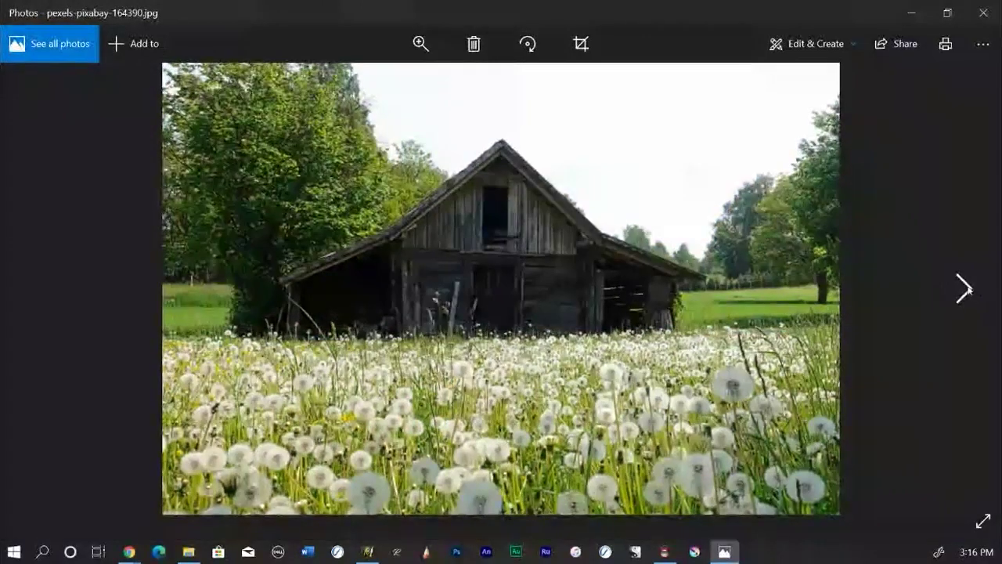
left_click(964, 289)
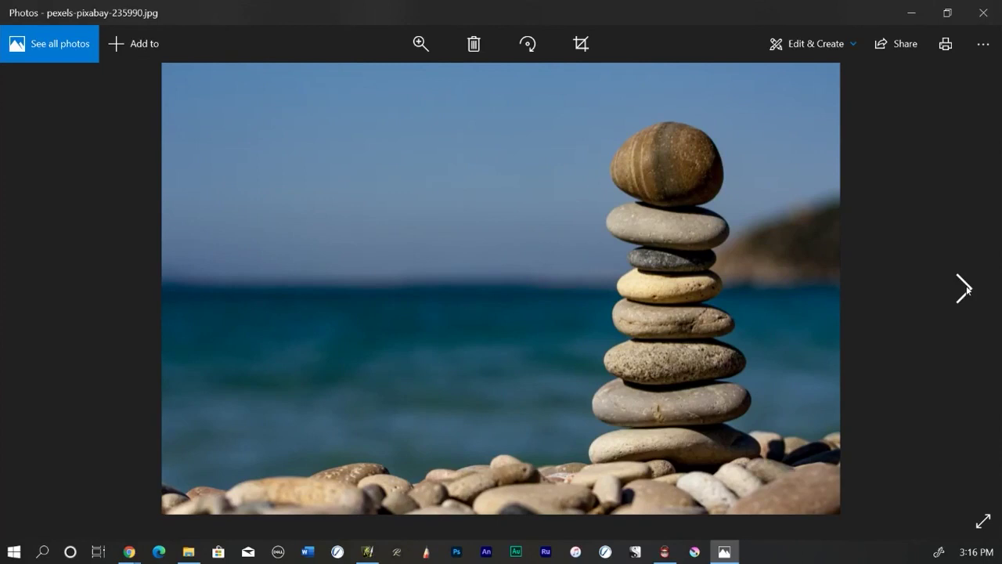
Turn on drawing for the stacked-stones photo, then label the sky B and the stone stack F.
key("ctrl+w")
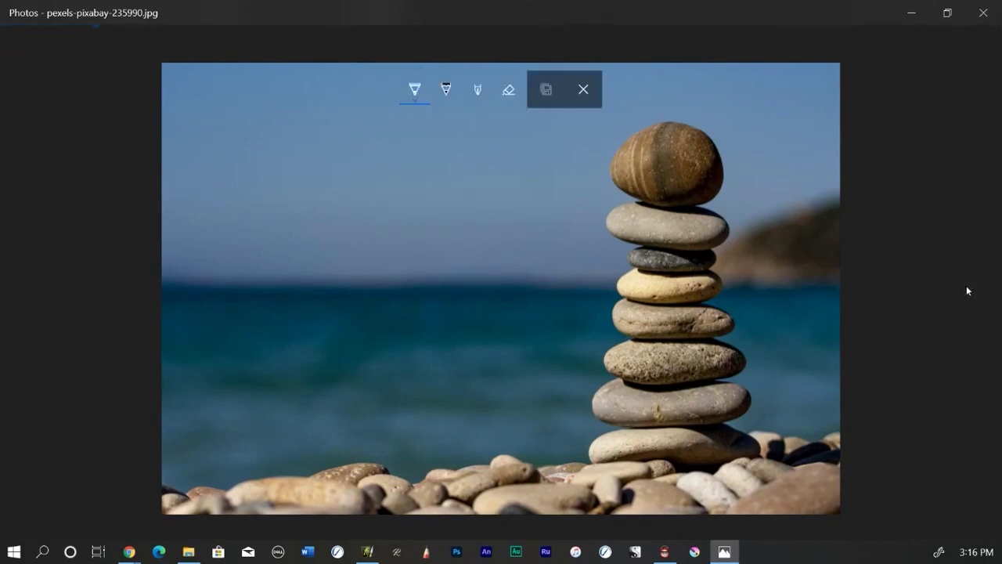
mouse_move(396, 192)
left_mouse_down()
mouse_move(398, 145)
mouse_move(399, 188)
left_mouse_up()
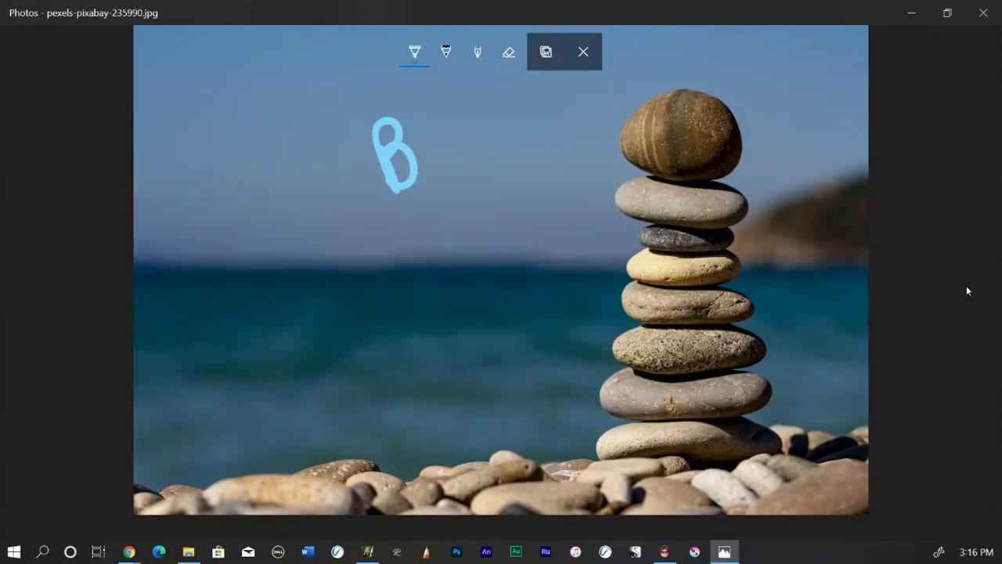
mouse_move(683, 290)
left_mouse_down()
mouse_move(672, 362)
mouse_move(683, 326)
left_mouse_up()
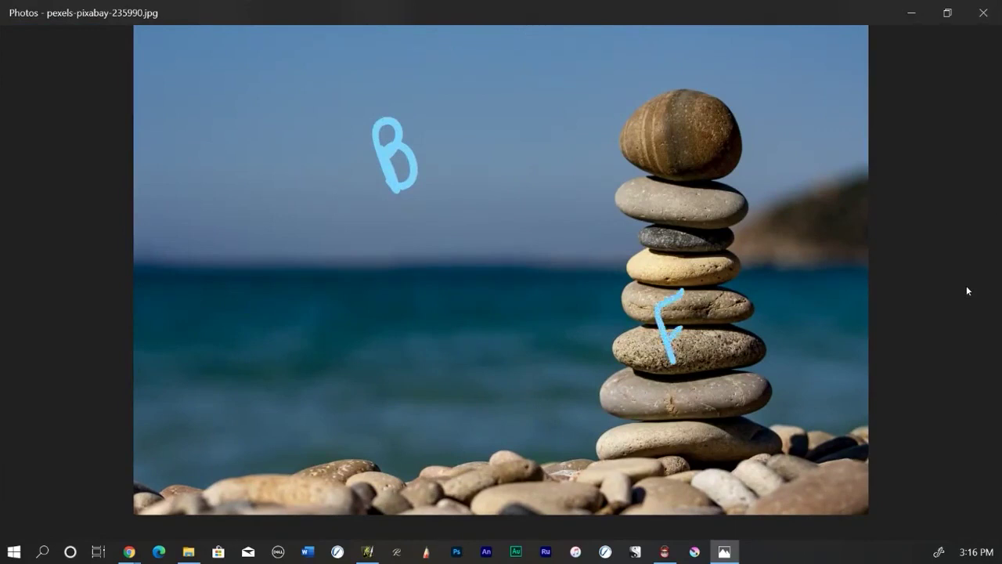
Outline the stone stack and pebble shore, then sketch a wavy line on the sea and a contour across the pebbles.
mouse_move(628, 245)
left_mouse_down()
mouse_move(722, 101)
mouse_move(786, 436)
mouse_move(864, 422)
left_mouse_up()
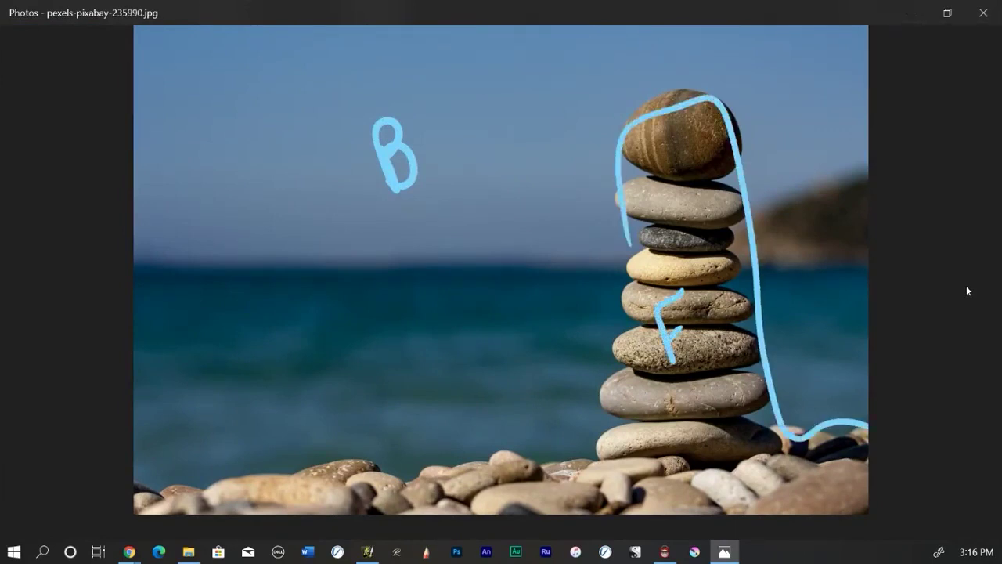
mouse_move(630, 249)
left_mouse_down()
mouse_move(600, 380)
mouse_move(573, 453)
mouse_move(276, 468)
mouse_move(137, 496)
left_mouse_up()
left_click_drag(287, 354, 541, 321)
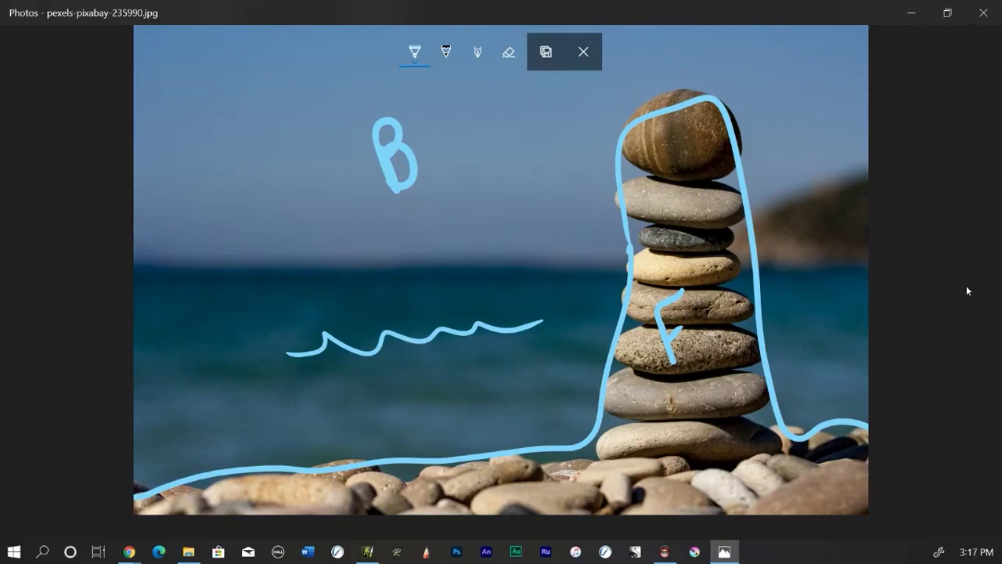
mouse_move(707, 472)
left_mouse_down()
mouse_move(693, 432)
mouse_move(517, 481)
mouse_move(403, 497)
left_mouse_up()
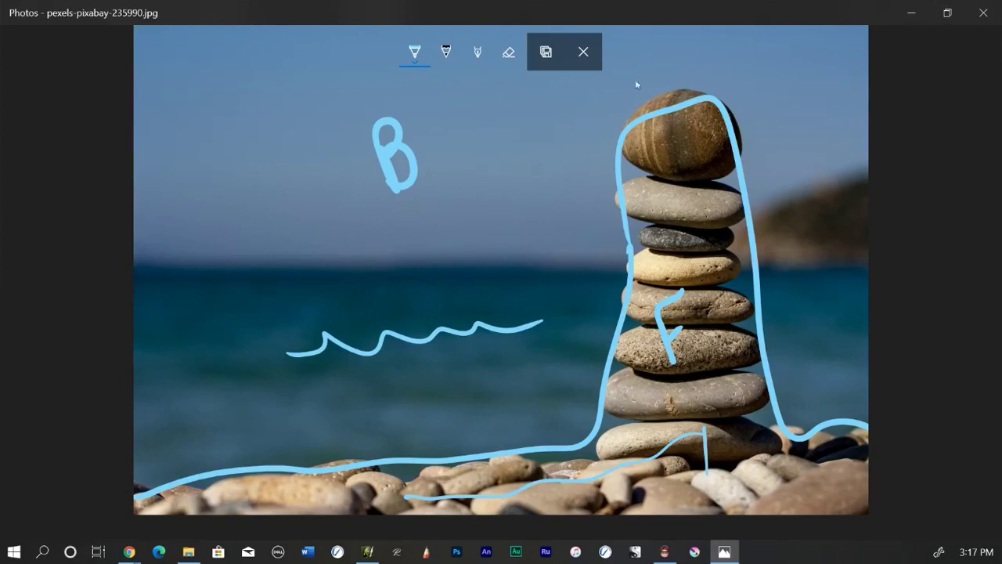
Discard the ink annotations on the stacked-stones photo without saving and show the next photo.
left_click(584, 55)
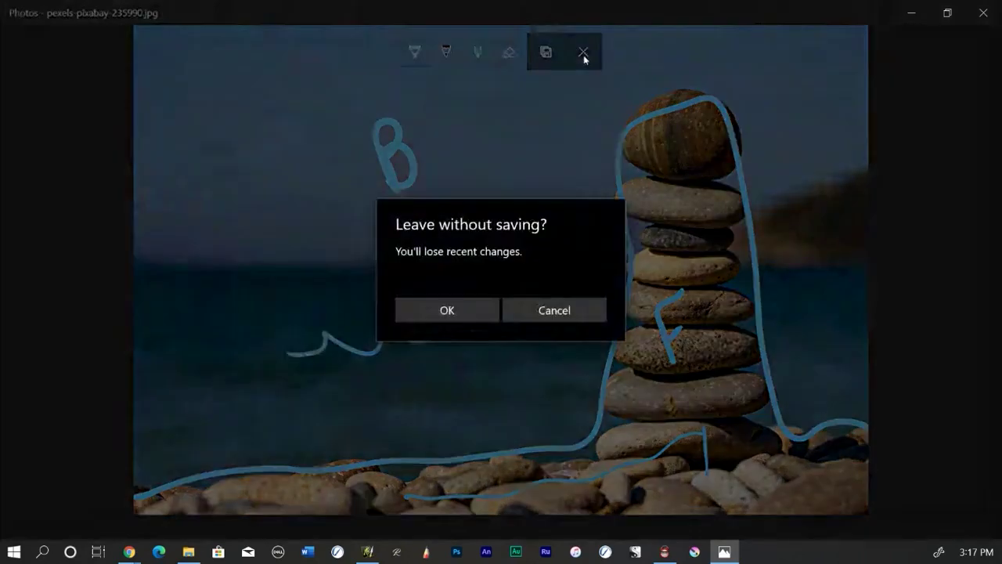
left_click(483, 306)
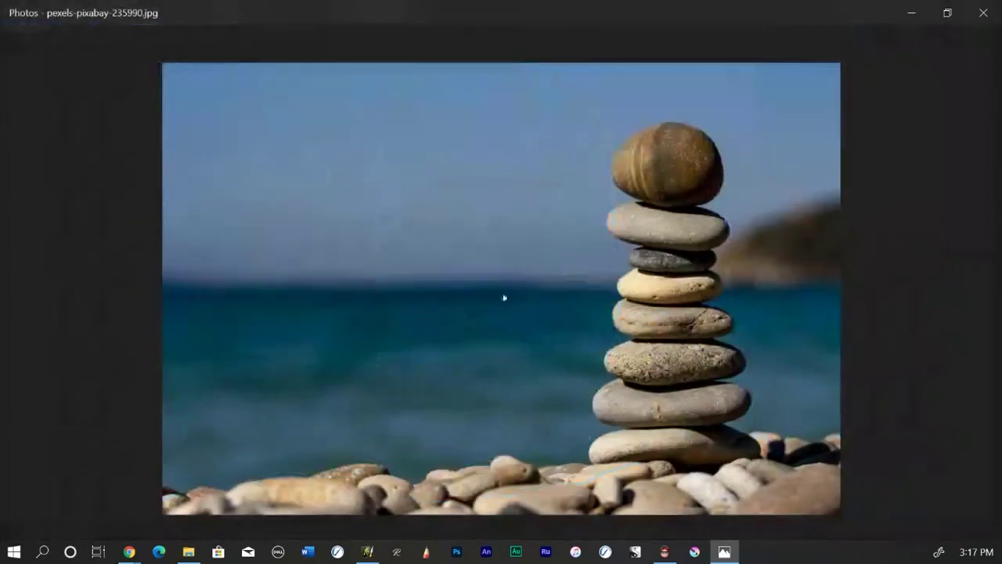
left_click(966, 288)
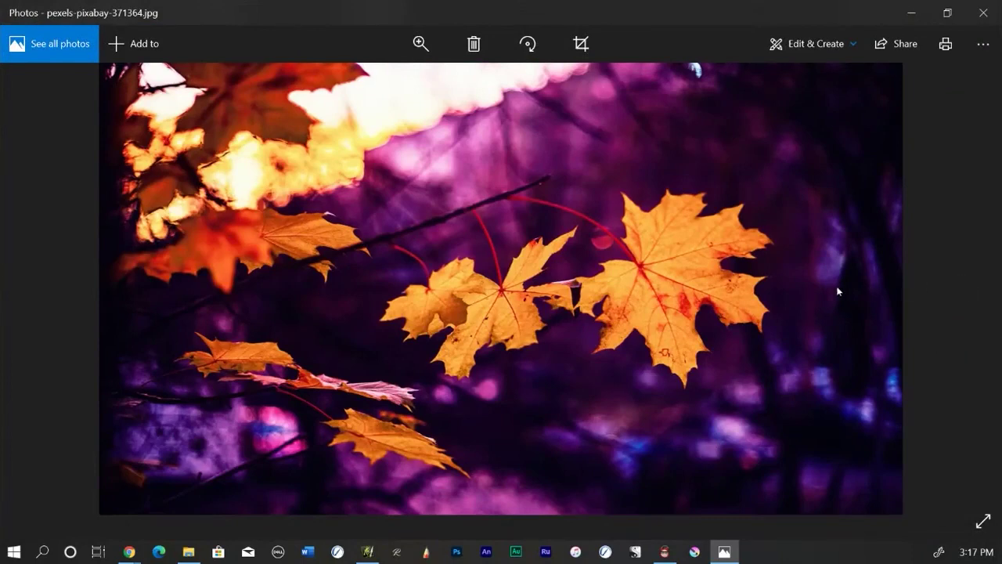
scroll(838, 291, "up", 1)
scroll(838, 291, "down", 1)
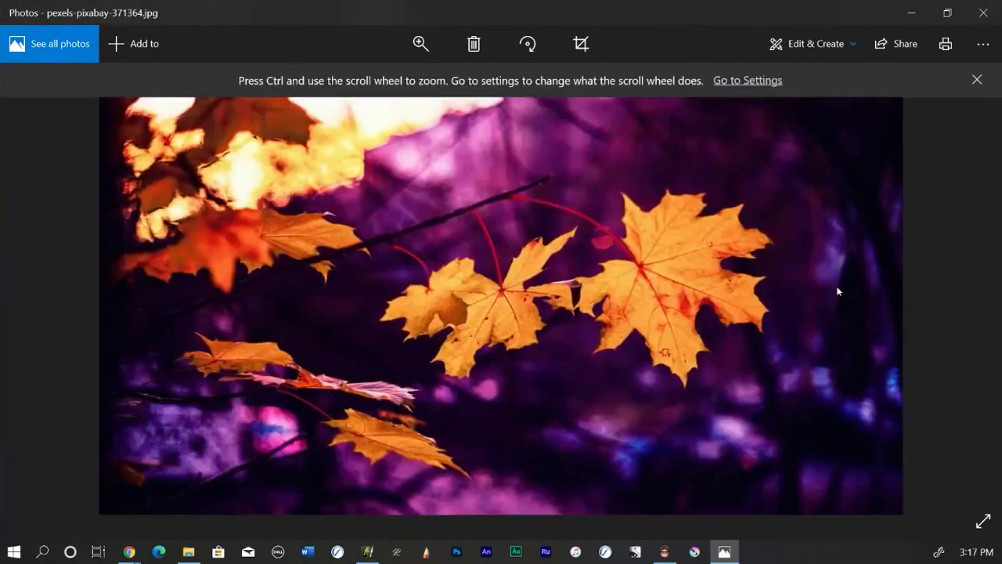
left_click(978, 79)
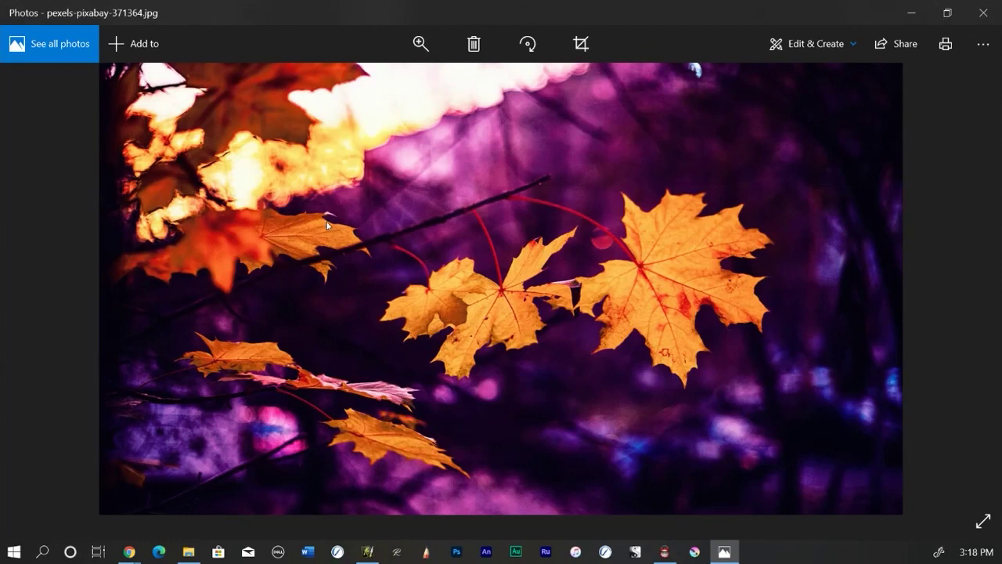
Label the blurred purple backdrop B, outline the branch and maple leaves in ink, and label the leaf area F.
mouse_move(55, 224)
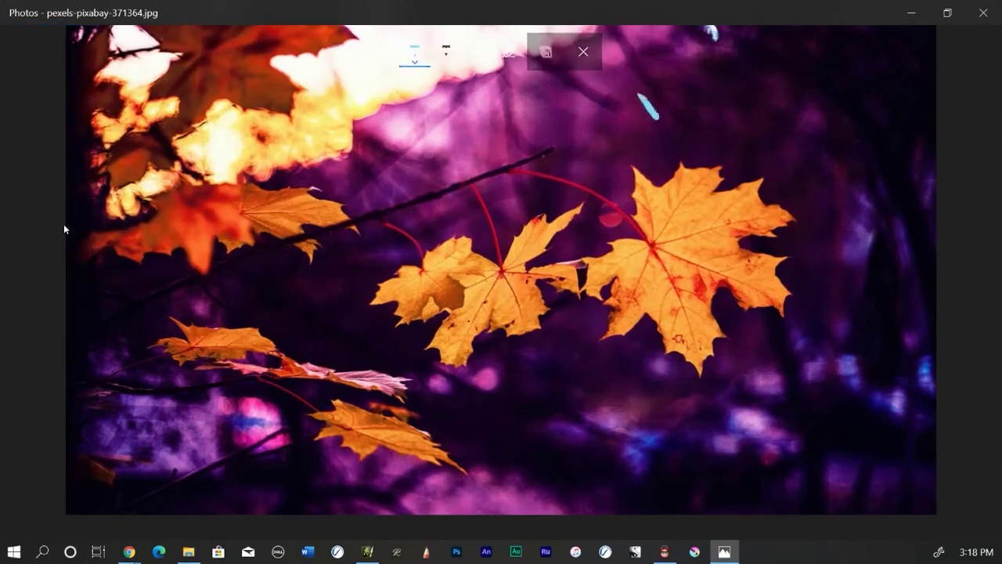
left_click_drag(648, 107, 642, 143)
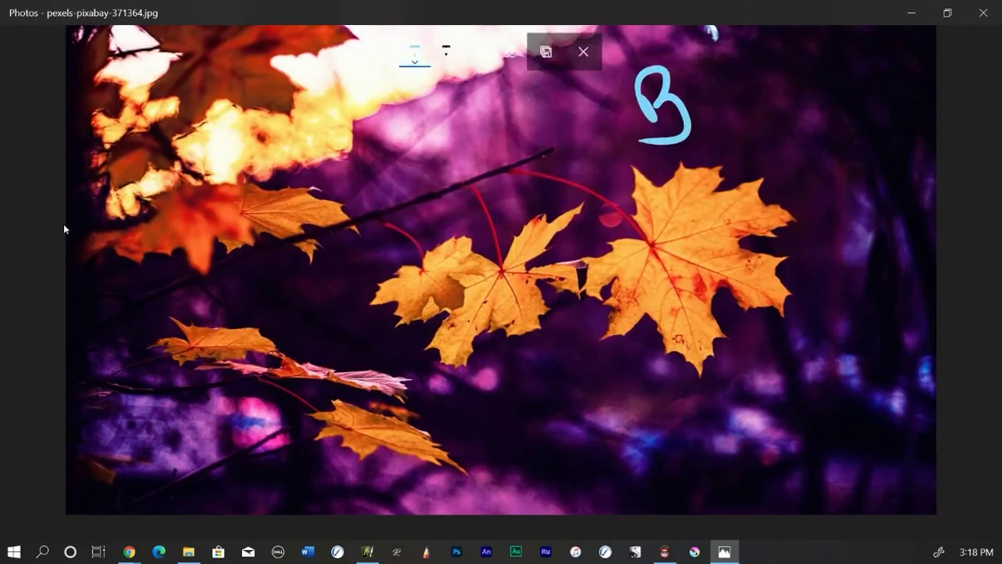
mouse_move(302, 23)
left_mouse_down()
mouse_move(174, 38)
mouse_move(251, 55)
mouse_move(358, 48)
mouse_move(366, 79)
mouse_move(344, 199)
mouse_move(388, 219)
mouse_move(545, 168)
mouse_move(667, 188)
mouse_move(753, 368)
mouse_move(513, 317)
mouse_move(498, 403)
mouse_move(454, 450)
mouse_move(294, 472)
mouse_move(170, 472)
mouse_move(102, 454)
left_mouse_up()
left_click(741, 48)
mouse_move(247, 328)
left_mouse_down()
mouse_move(229, 290)
mouse_move(245, 252)
left_mouse_up()
left_click_drag(262, 290, 243, 309)
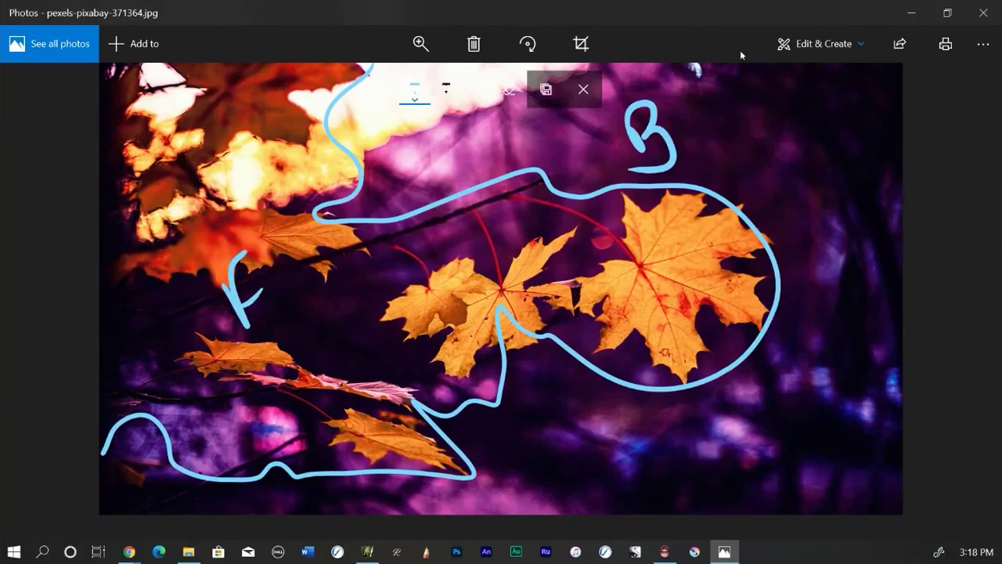
Discard the ink annotations on the maple-leaf photo and close the photo viewer to return to the Untitled-2 painting.
left_click(583, 90)
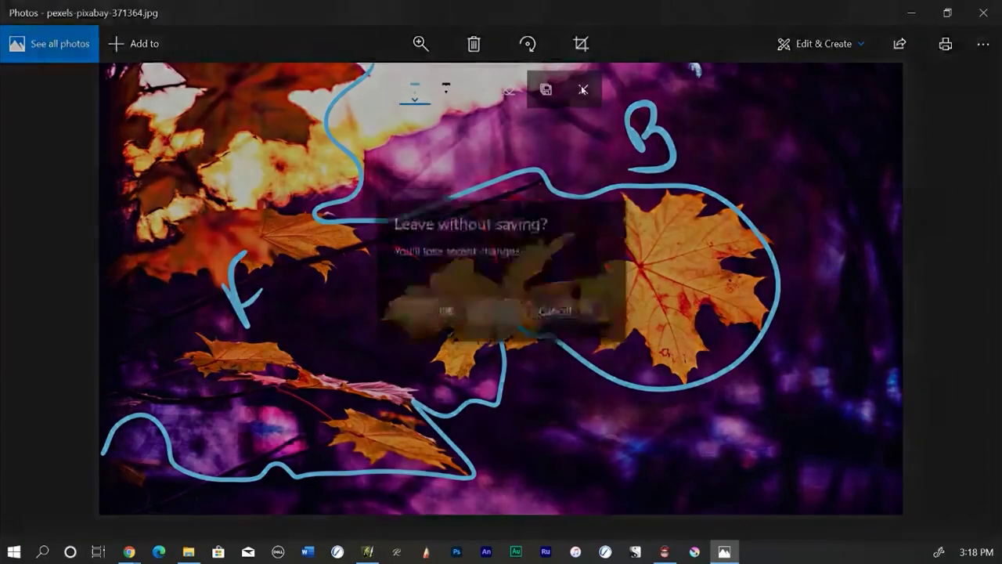
left_click(468, 310)
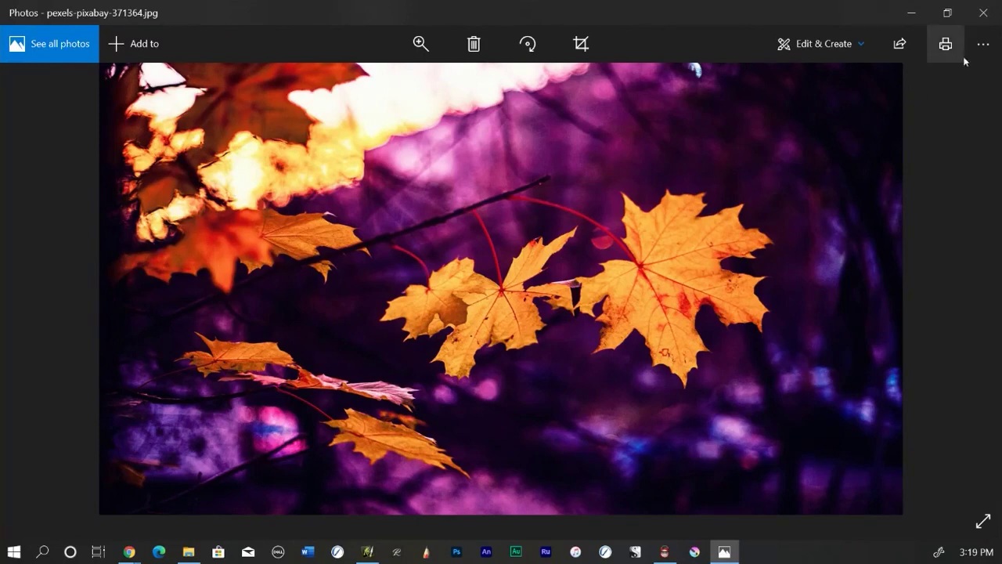
left_click(978, 17)
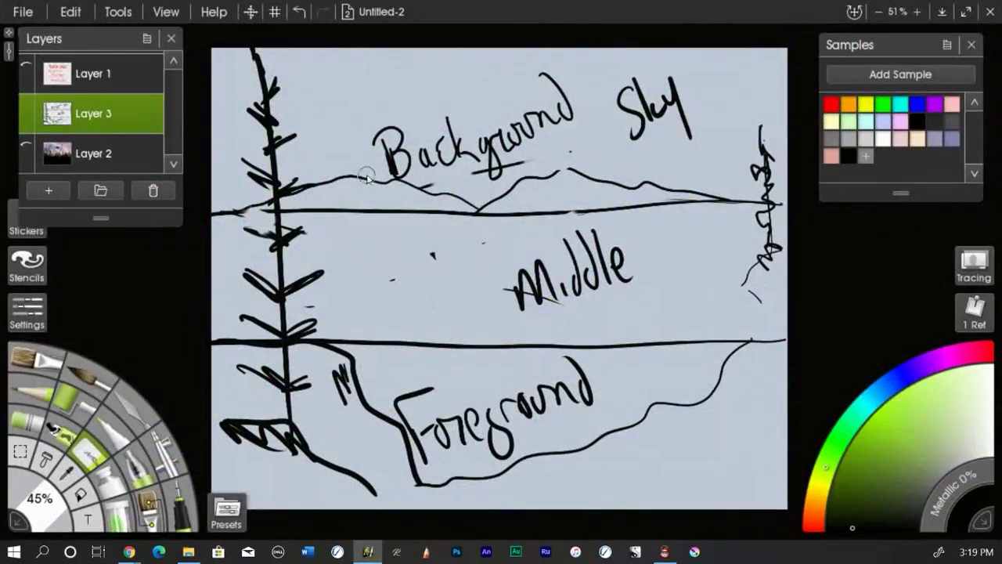
Clear the landscape diagram sketch from Layer 3.
left_click_drag(258, 185, 278, 168)
mouse_move(78, 114)
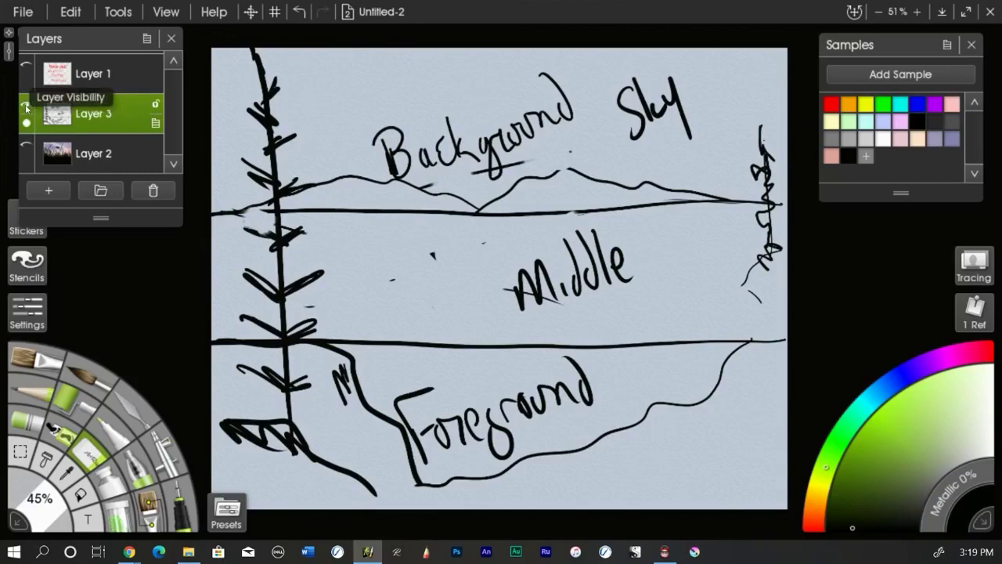
right_click(98, 115)
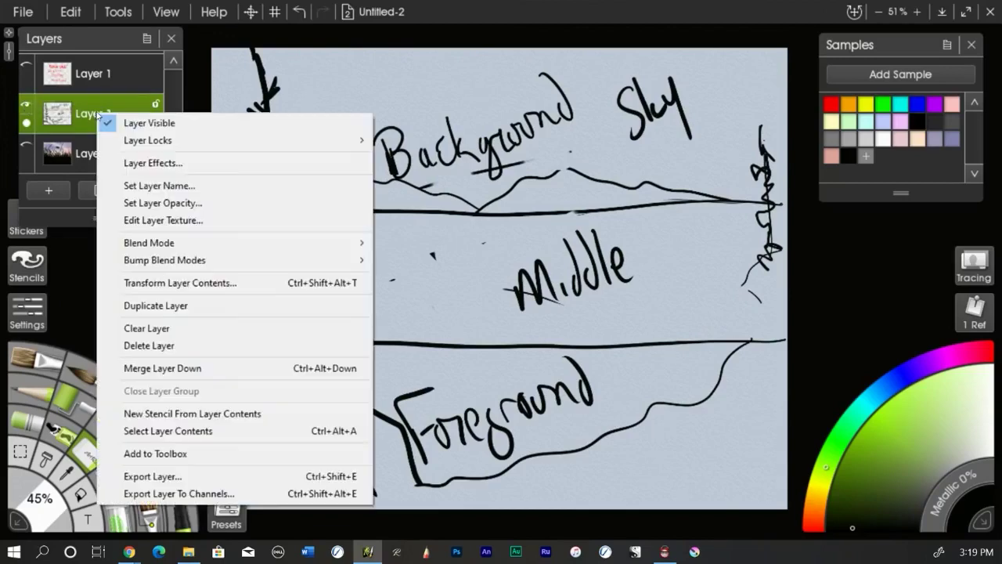
left_click(117, 328)
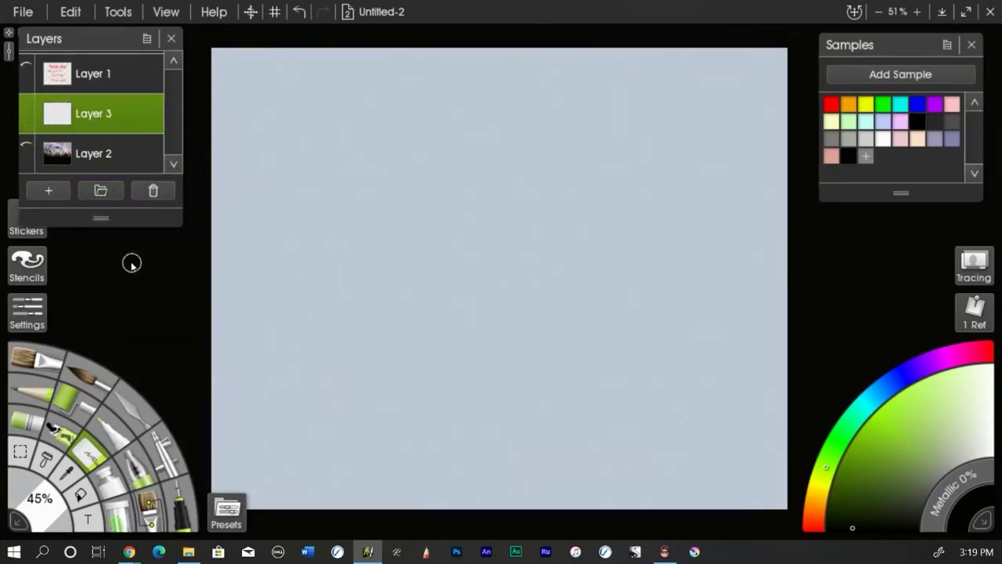
Pin the grass-silhouette reference photo to the workspace, enlarged and placed over the upper middle of the canvas.
left_click(963, 310)
left_click_drag(913, 246, 902, 222)
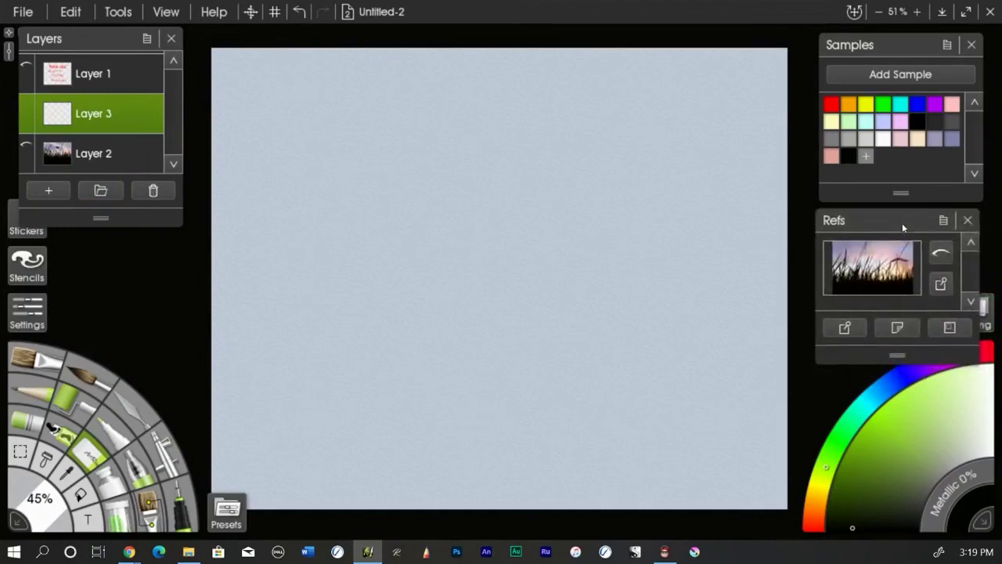
left_click(940, 253)
left_click_drag(880, 180, 689, 89)
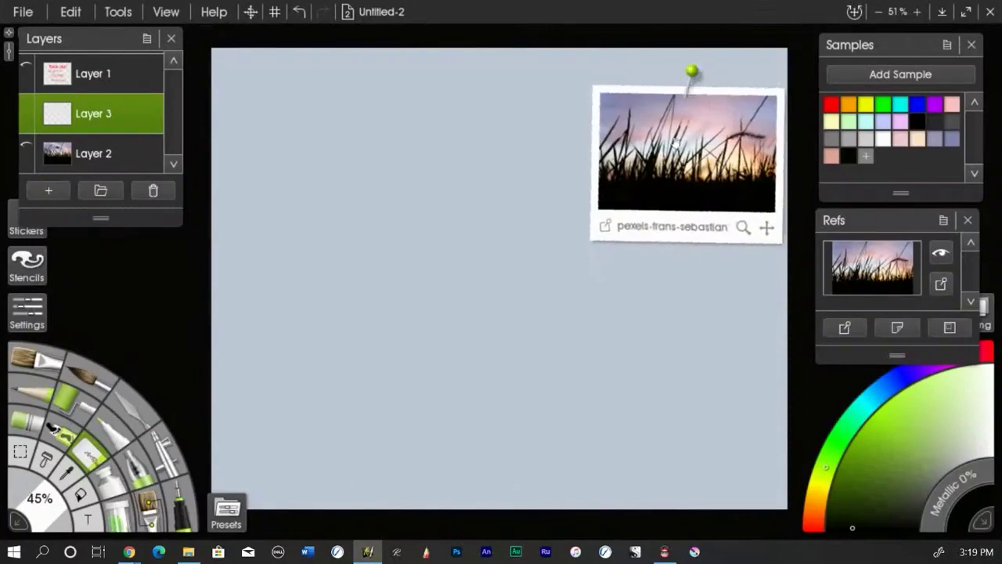
left_click_drag(594, 239, 497, 342)
left_click_drag(728, 29, 765, 53)
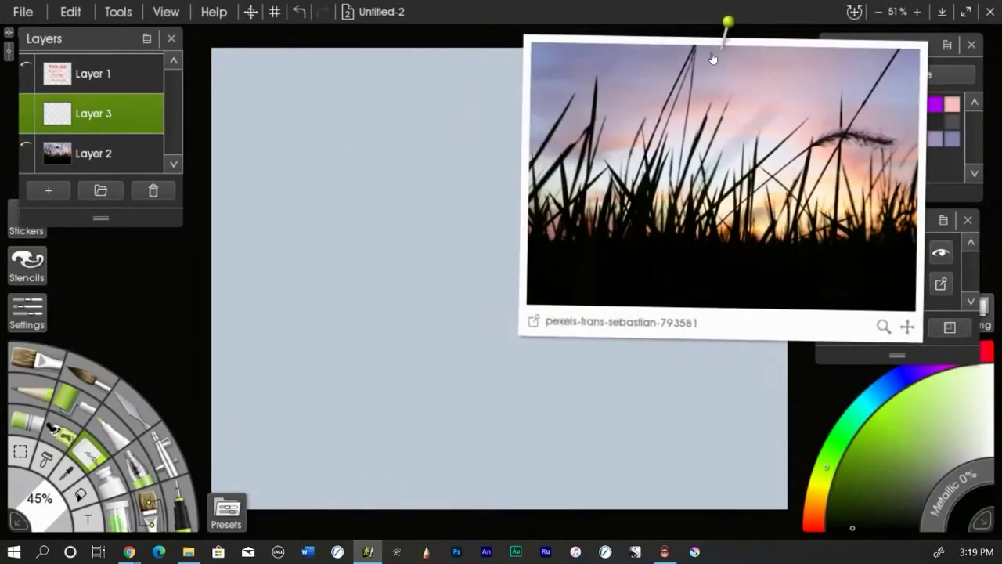
left_click_drag(720, 53, 536, 93)
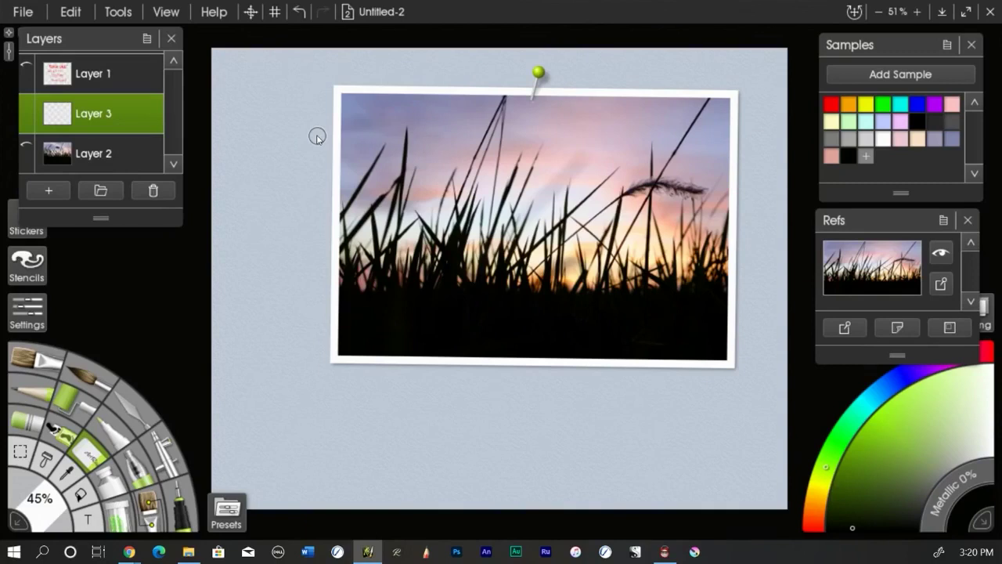
Shrink the reference photo, park it beside the canvas below the color samples, and switch to the pastel tool at 100% size.
mouse_move(387, 138)
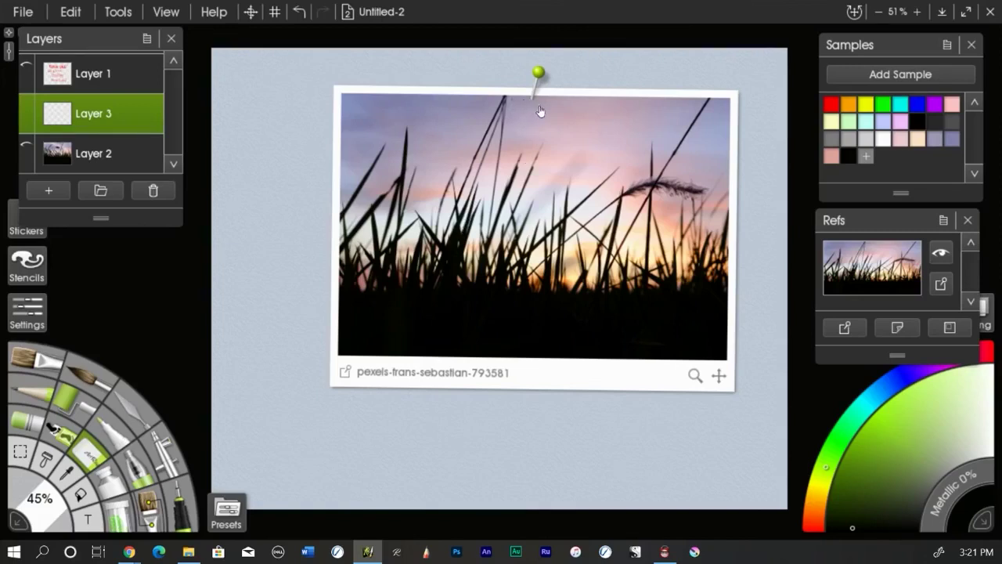
left_click_drag(535, 108, 604, 123)
mouse_move(399, 381)
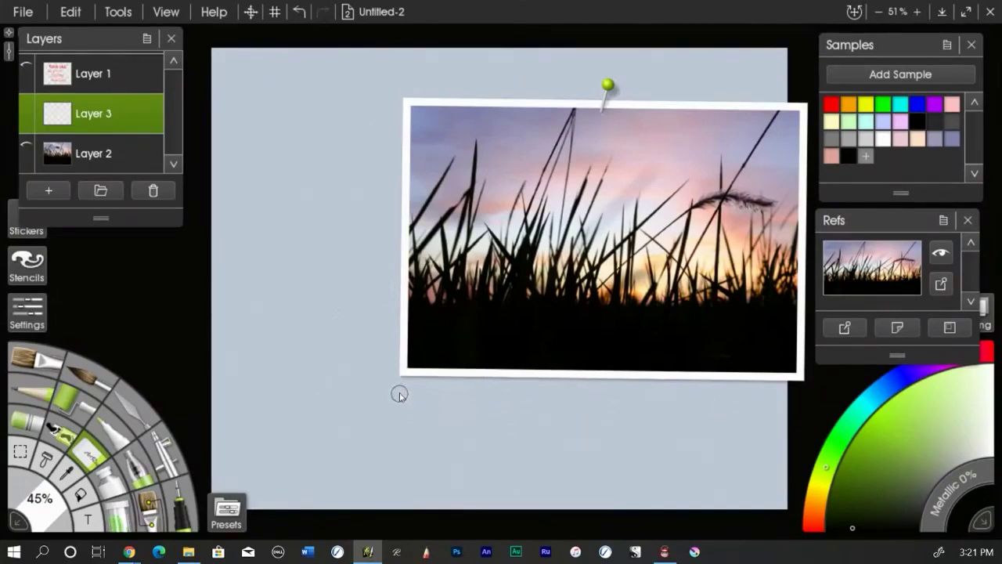
mouse_move(403, 113)
left_click_drag(404, 103, 455, 145)
left_click_drag(588, 186, 837, 218)
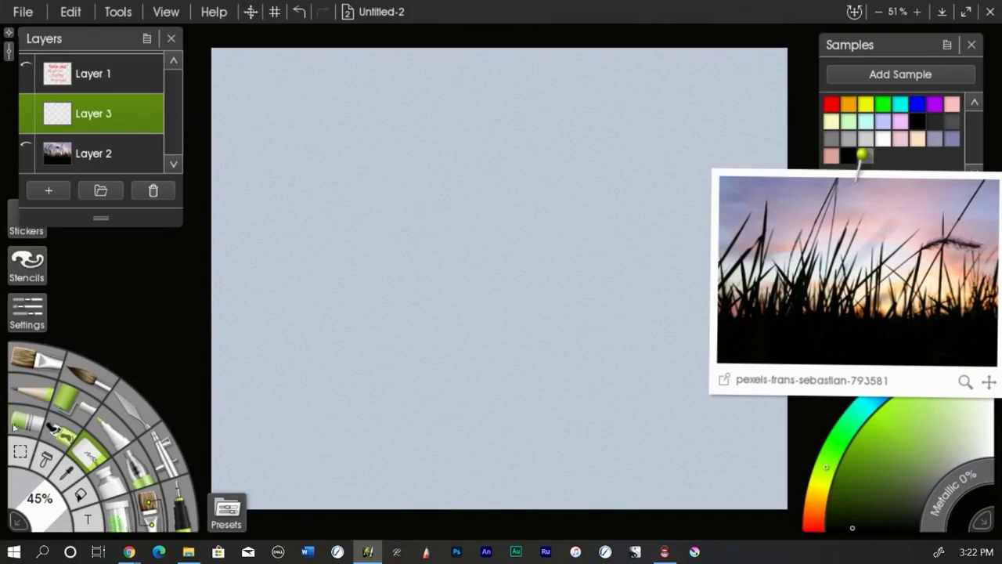
left_click(19, 451)
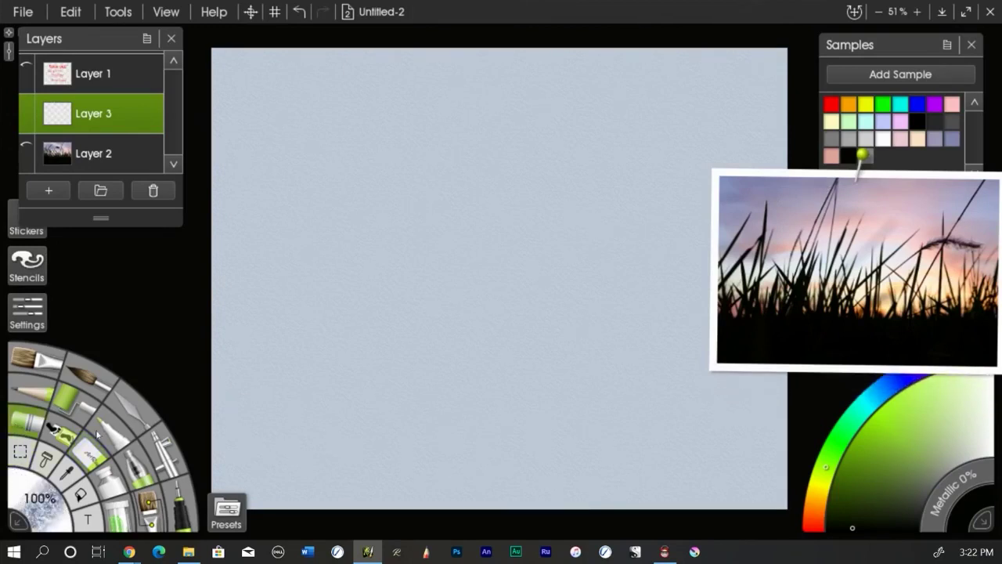
mouse_move(871, 173)
left_click_drag(873, 176, 964, 250)
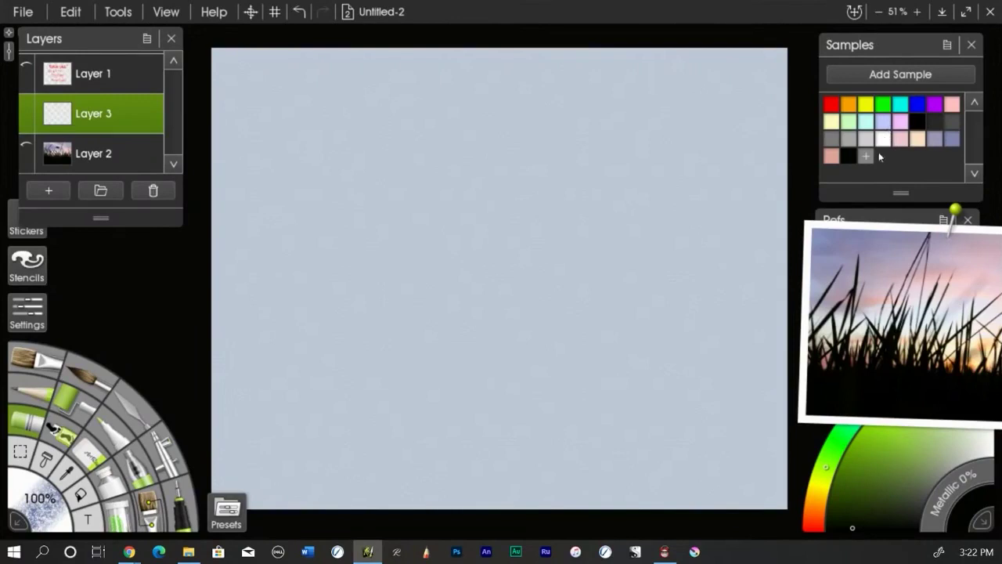
Paint a pale pink patch in the upper sky and dusky blue-violet clouds in both upper corners of Layer 3.
left_click(901, 140)
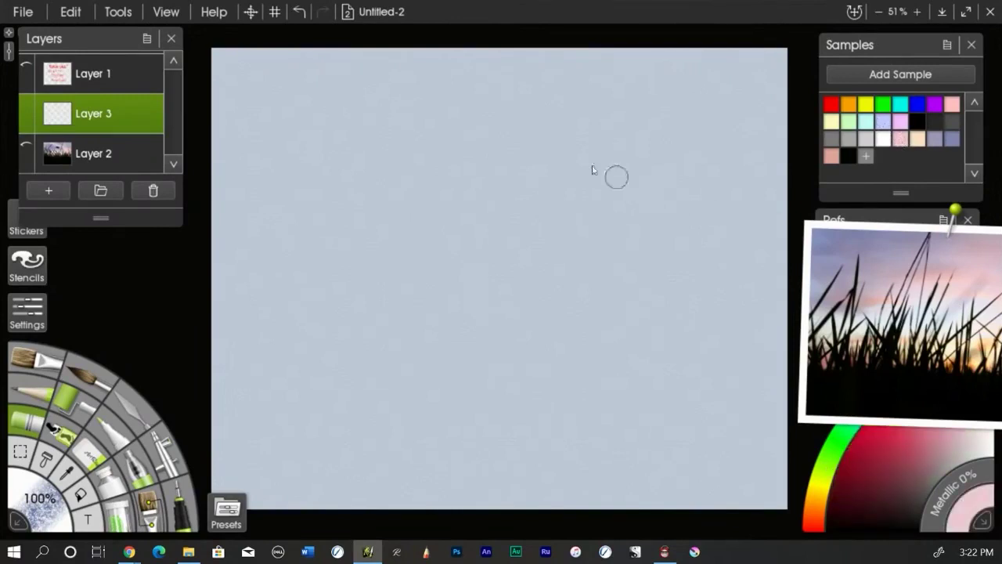
mouse_move(575, 122)
left_mouse_down()
mouse_move(575, 156)
mouse_move(535, 135)
mouse_move(574, 94)
mouse_move(604, 112)
mouse_move(560, 128)
mouse_move(580, 168)
mouse_move(621, 152)
mouse_move(570, 165)
mouse_move(559, 191)
left_mouse_up()
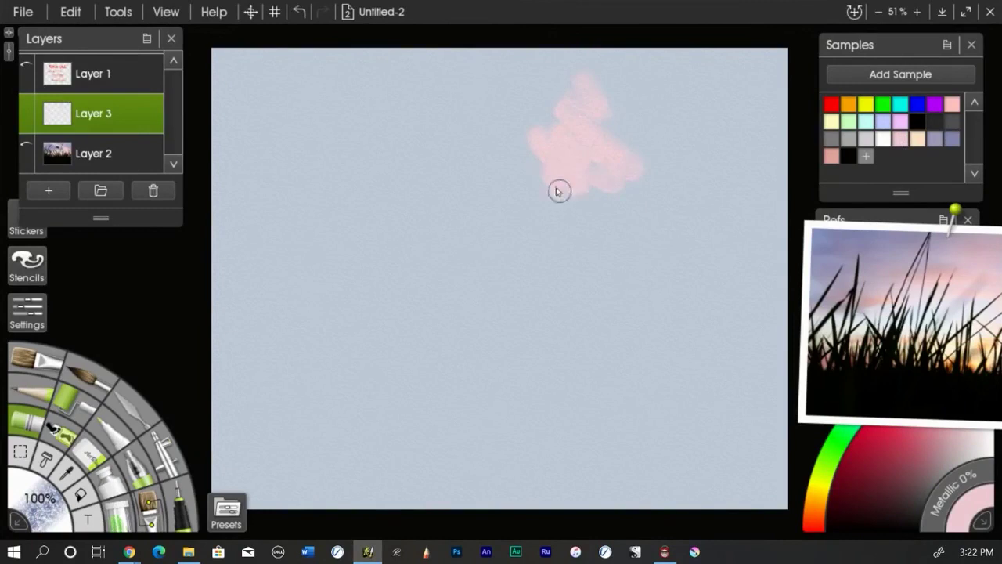
left_click(952, 140)
mouse_move(373, 74)
left_mouse_down()
mouse_move(345, 72)
mouse_move(274, 57)
mouse_move(230, 68)
mouse_move(377, 60)
mouse_move(309, 93)
mouse_move(243, 85)
mouse_move(333, 83)
mouse_move(383, 134)
mouse_move(373, 80)
mouse_move(353, 99)
mouse_move(431, 110)
mouse_move(419, 99)
mouse_move(381, 133)
mouse_move(388, 142)
mouse_move(354, 96)
mouse_move(322, 144)
mouse_move(331, 102)
mouse_move(253, 95)
mouse_move(215, 60)
mouse_move(235, 103)
mouse_move(343, 116)
mouse_move(380, 144)
mouse_move(376, 127)
mouse_move(341, 177)
mouse_move(296, 188)
mouse_move(274, 180)
mouse_move(293, 195)
mouse_move(253, 183)
mouse_move(280, 205)
mouse_move(319, 213)
mouse_move(399, 192)
mouse_move(260, 207)
left_mouse_up()
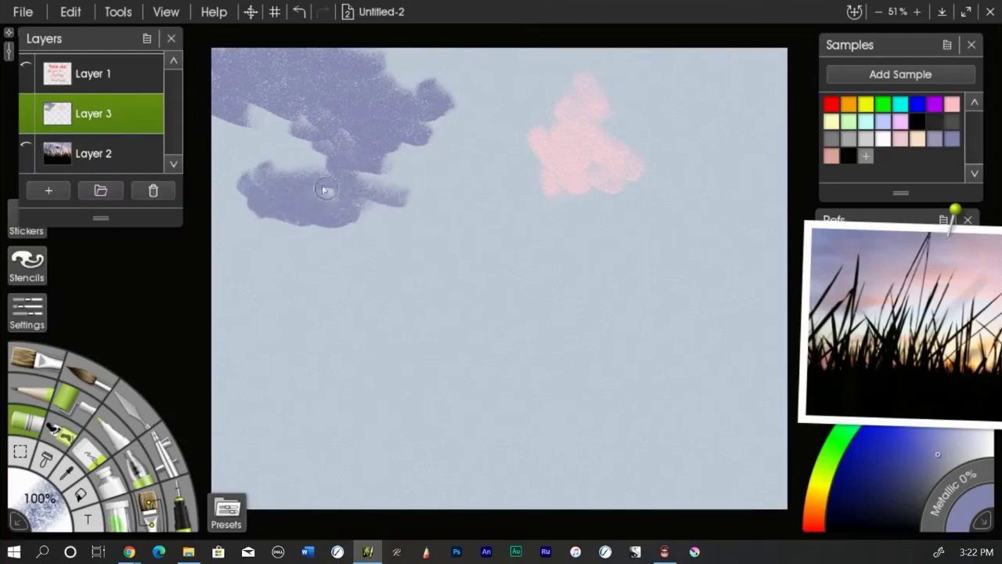
mouse_move(692, 102)
left_mouse_down()
mouse_move(700, 65)
mouse_move(732, 51)
mouse_move(764, 55)
left_mouse_up()
mouse_move(696, 64)
left_mouse_down()
mouse_move(749, 104)
mouse_move(704, 83)
mouse_move(694, 67)
mouse_move(786, 146)
mouse_move(749, 137)
mouse_move(690, 59)
mouse_move(680, 59)
mouse_move(685, 70)
mouse_move(706, 84)
mouse_move(669, 94)
mouse_move(805, 161)
left_mouse_up()
mouse_move(474, 64)
left_mouse_down()
mouse_move(416, 50)
mouse_move(398, 57)
left_mouse_up()
Extend the undersides of the violet clouds with lighter mauve strokes, reaching toward the pink patch.
left_click(935, 139)
mouse_move(445, 119)
left_mouse_down()
mouse_move(403, 147)
mouse_move(421, 149)
mouse_move(439, 100)
mouse_move(378, 55)
mouse_move(519, 143)
left_mouse_up()
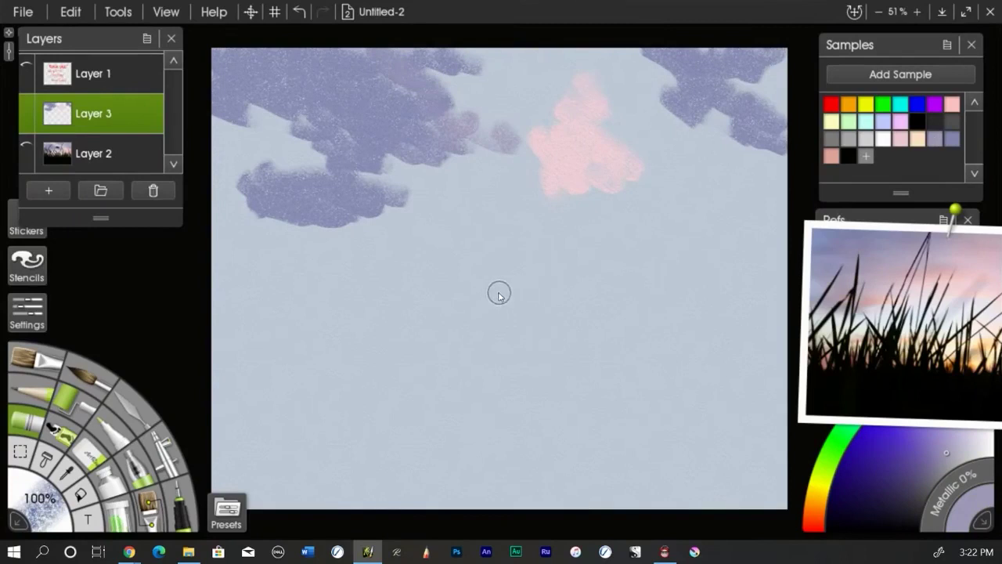
mouse_move(477, 190)
left_mouse_down()
mouse_move(454, 190)
mouse_move(521, 206)
mouse_move(521, 190)
mouse_move(542, 199)
left_mouse_up()
mouse_move(308, 196)
left_mouse_down()
mouse_move(376, 255)
mouse_move(289, 222)
mouse_move(332, 202)
mouse_move(342, 229)
mouse_move(225, 194)
mouse_move(267, 225)
mouse_move(260, 239)
mouse_move(287, 244)
mouse_move(237, 178)
mouse_move(217, 197)
left_mouse_up()
mouse_move(370, 249)
left_mouse_down()
mouse_move(390, 232)
mouse_move(391, 204)
mouse_move(380, 210)
mouse_move(429, 170)
mouse_move(471, 167)
mouse_move(451, 179)
mouse_move(495, 217)
mouse_move(531, 186)
mouse_move(469, 222)
left_mouse_up()
mouse_move(710, 140)
left_mouse_down()
mouse_move(775, 161)
mouse_move(705, 137)
mouse_move(689, 148)
mouse_move(692, 141)
left_mouse_up()
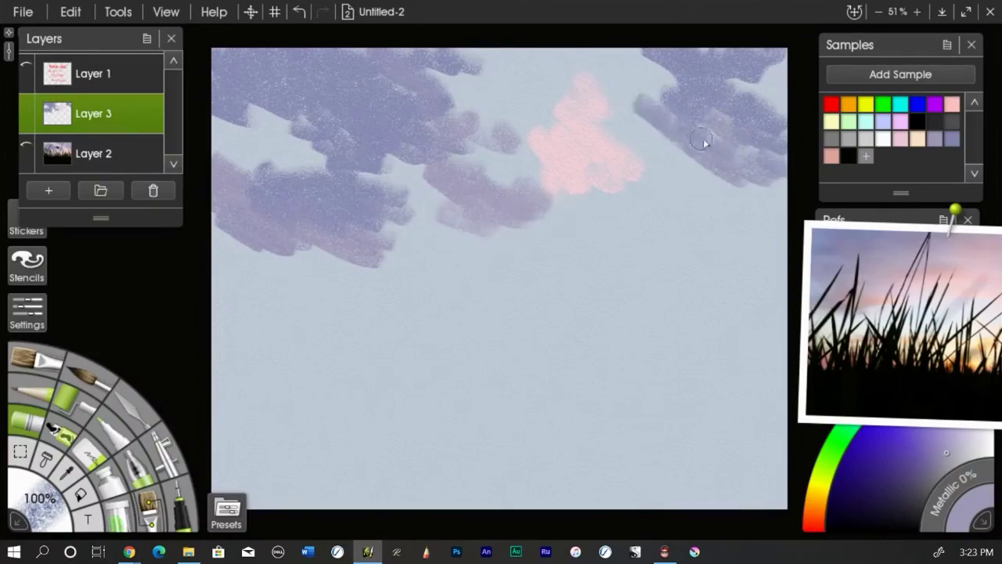
mouse_move(708, 174)
left_mouse_down()
mouse_move(620, 158)
mouse_move(697, 205)
left_mouse_up()
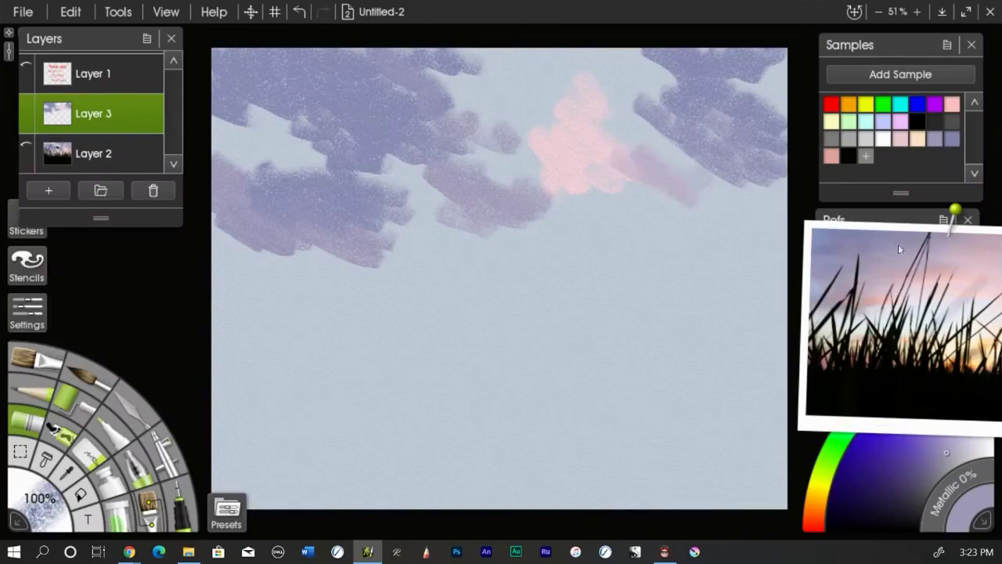
Work pale pink strokes into the gaps between the violet clouds and around the central pink patch.
left_click(897, 139)
mouse_move(555, 75)
left_mouse_down()
mouse_move(522, 79)
mouse_move(538, 68)
mouse_move(490, 90)
mouse_move(490, 115)
mouse_move(432, 71)
left_mouse_up()
mouse_move(547, 120)
left_mouse_down()
mouse_move(540, 143)
mouse_move(455, 140)
mouse_move(543, 170)
left_mouse_up()
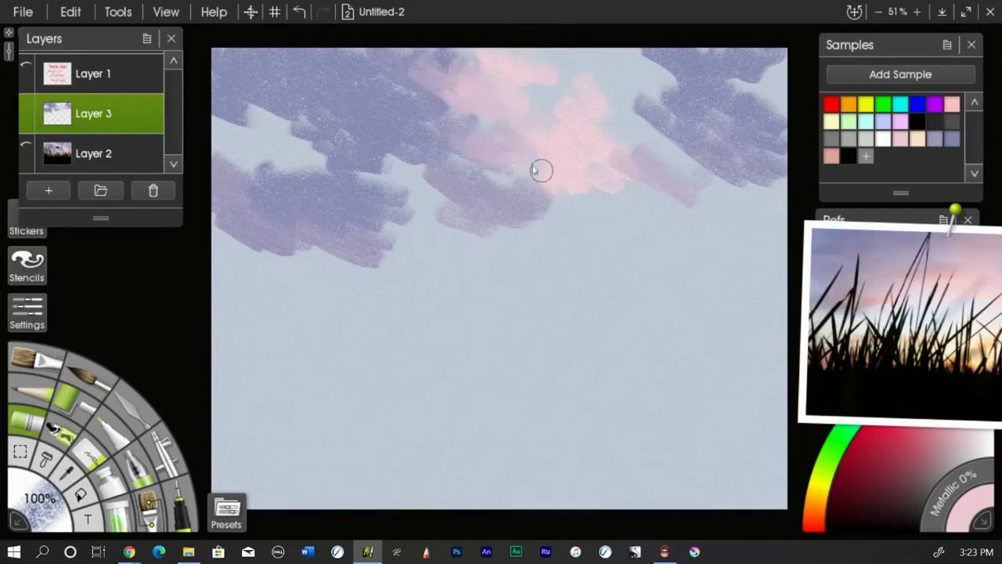
left_click_drag(347, 152, 304, 147)
left_click_drag(244, 110, 258, 149)
mouse_move(381, 161)
left_mouse_down()
mouse_move(436, 179)
mouse_move(441, 199)
mouse_move(405, 195)
left_mouse_up()
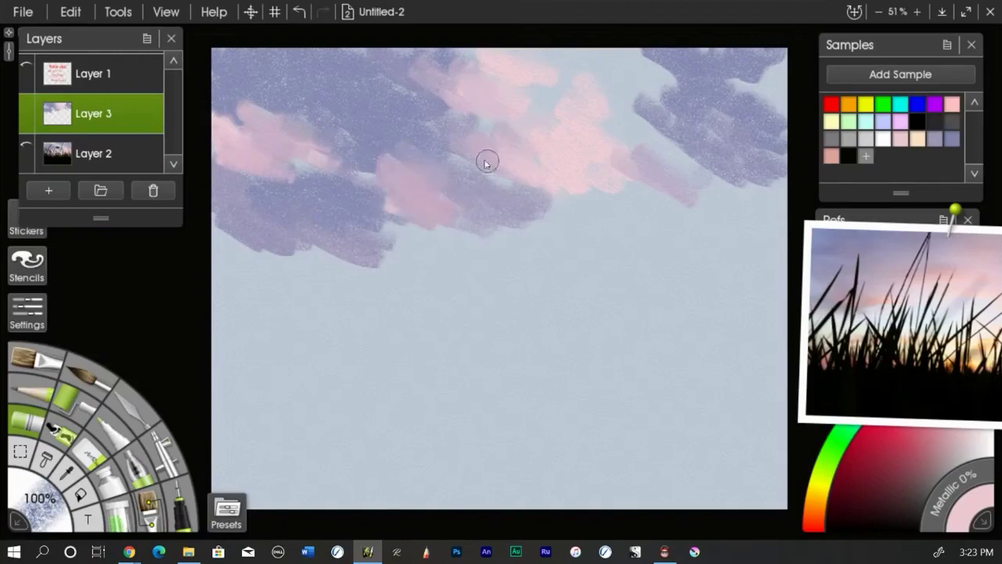
left_click_drag(609, 106, 656, 135)
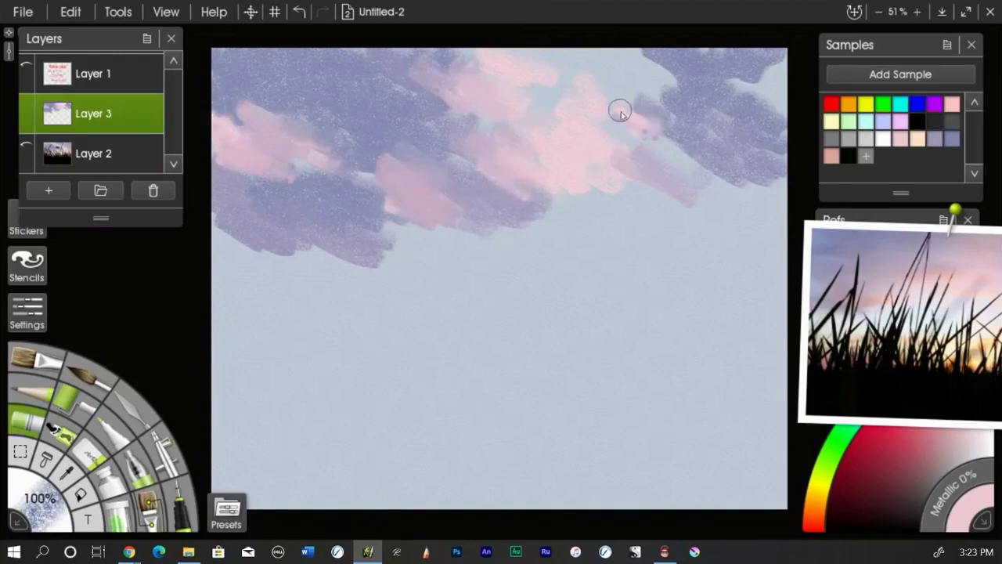
Add cream highlights beneath the central pink cloud and beside the upper-right violet cloud.
left_click(919, 140)
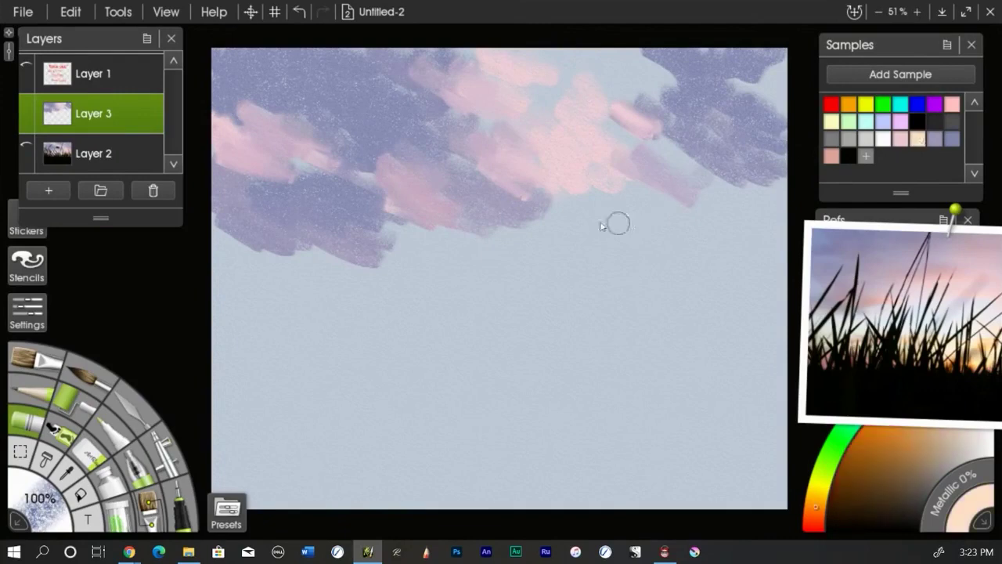
mouse_move(577, 210)
left_mouse_down()
mouse_move(530, 214)
mouse_move(613, 228)
mouse_move(520, 231)
left_mouse_up()
mouse_move(639, 95)
left_mouse_down()
mouse_move(622, 66)
mouse_move(653, 73)
left_mouse_up()
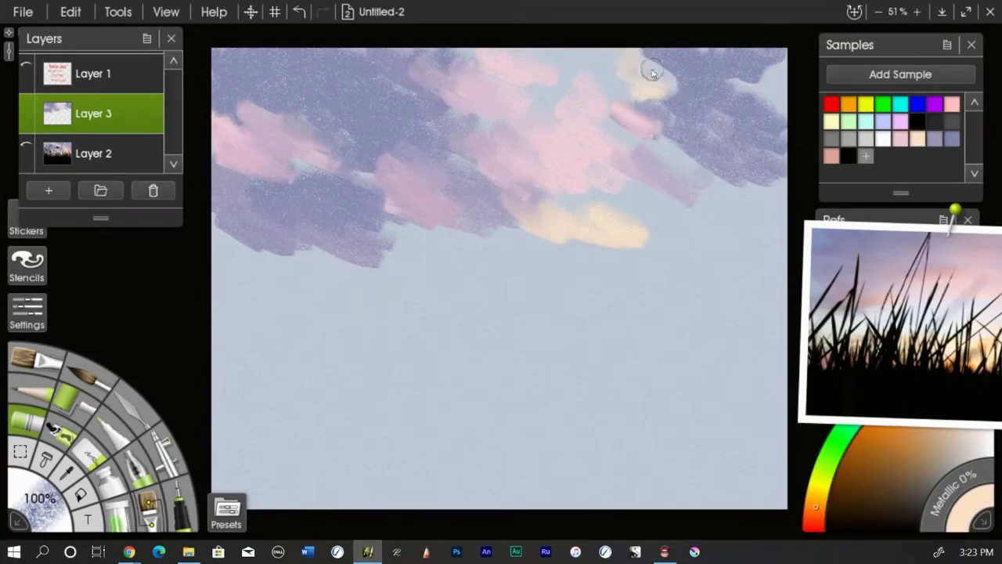
Expand the pale pink clouds across the center and right of the sky, then paint a broad cream band below them.
left_click(902, 139)
mouse_move(529, 50)
left_mouse_down()
mouse_move(593, 73)
mouse_move(617, 67)
mouse_move(621, 91)
mouse_move(602, 120)
mouse_move(552, 96)
mouse_move(618, 66)
mouse_move(526, 76)
mouse_move(497, 94)
mouse_move(504, 83)
mouse_move(515, 106)
mouse_move(586, 124)
mouse_move(630, 110)
mouse_move(590, 57)
mouse_move(631, 56)
mouse_move(516, 76)
mouse_move(536, 114)
mouse_move(688, 162)
left_mouse_up()
left_click_drag(777, 88, 752, 89)
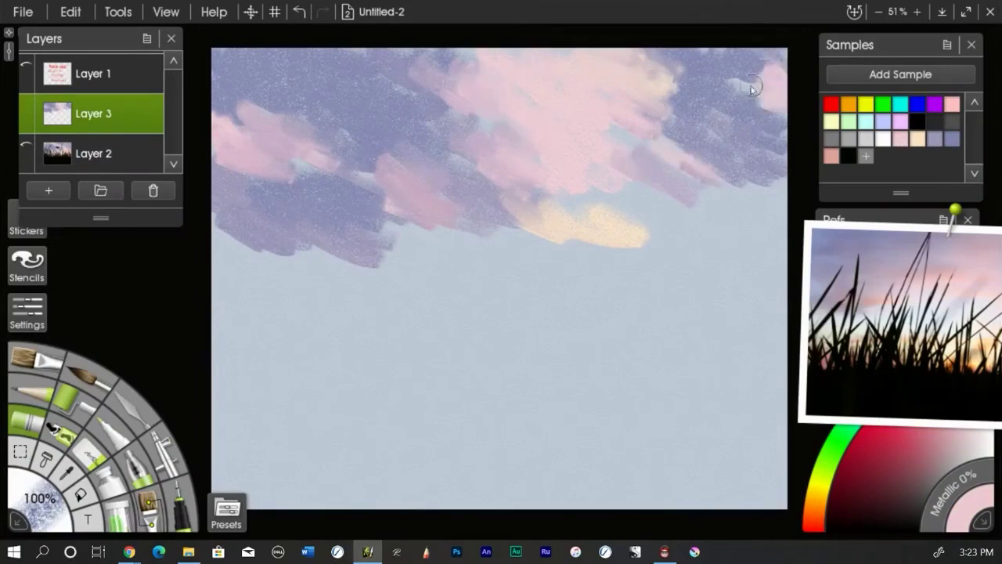
mouse_move(770, 179)
left_mouse_down()
mouse_move(727, 192)
mouse_move(768, 190)
mouse_move(765, 177)
mouse_move(691, 181)
left_mouse_up()
mouse_move(733, 218)
left_mouse_down()
mouse_move(656, 208)
mouse_move(624, 191)
mouse_move(655, 180)
mouse_move(657, 204)
mouse_move(608, 186)
mouse_move(648, 186)
mouse_move(561, 189)
mouse_move(610, 210)
mouse_move(510, 191)
left_mouse_up()
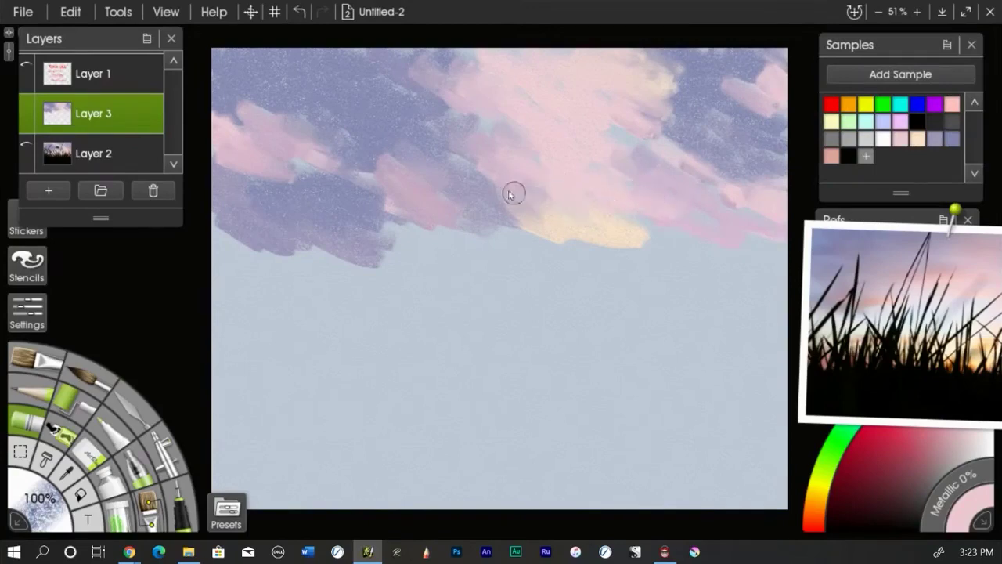
left_click(918, 139)
mouse_move(578, 269)
left_mouse_down()
mouse_move(548, 277)
mouse_move(535, 267)
mouse_move(546, 246)
mouse_move(435, 249)
mouse_move(522, 241)
mouse_move(509, 251)
mouse_move(405, 236)
mouse_move(471, 221)
mouse_move(539, 223)
mouse_move(647, 247)
mouse_move(706, 227)
mouse_move(715, 260)
mouse_move(524, 260)
mouse_move(614, 267)
mouse_move(748, 300)
mouse_move(771, 287)
mouse_move(512, 248)
mouse_move(420, 263)
mouse_move(413, 252)
mouse_move(458, 207)
mouse_move(429, 234)
mouse_move(447, 262)
mouse_move(320, 251)
mouse_move(299, 264)
mouse_move(318, 297)
left_mouse_up()
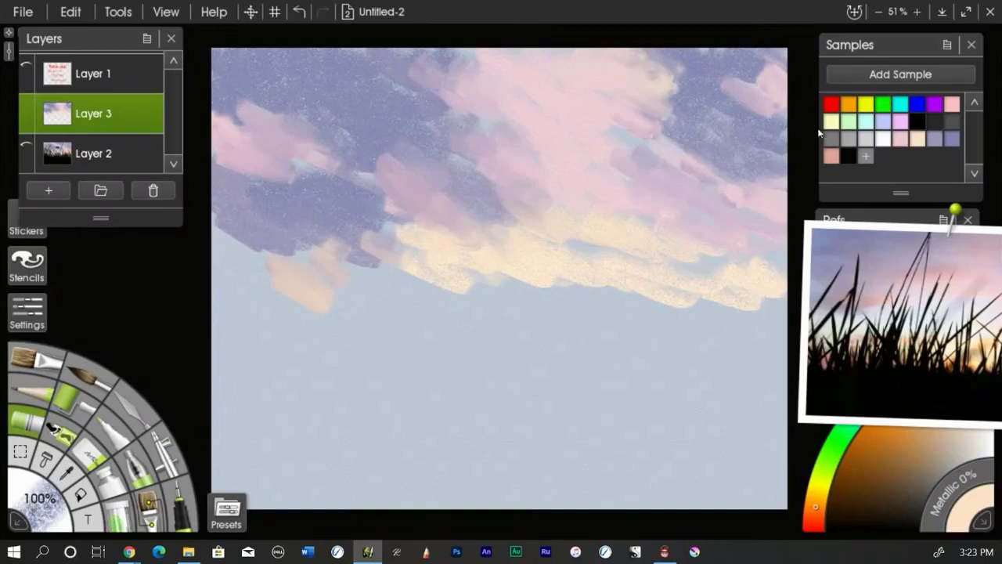
Layer light violet shadows over the pink and cream clouds and along the lower edge of the cream band.
left_click(934, 139)
mouse_move(368, 266)
left_mouse_down()
mouse_move(410, 232)
mouse_move(387, 212)
mouse_move(511, 219)
mouse_move(474, 161)
mouse_move(461, 105)
mouse_move(521, 132)
left_mouse_up()
mouse_move(613, 133)
left_mouse_down()
mouse_move(651, 138)
mouse_move(512, 55)
mouse_move(489, 83)
left_mouse_up()
mouse_move(330, 270)
left_mouse_down()
mouse_move(365, 269)
mouse_move(345, 249)
left_mouse_up()
mouse_move(219, 225)
left_mouse_down()
mouse_move(240, 252)
mouse_move(222, 235)
mouse_move(249, 254)
mouse_move(284, 250)
left_mouse_up()
mouse_move(446, 301)
left_mouse_down()
mouse_move(522, 300)
mouse_move(523, 287)
mouse_move(618, 312)
mouse_move(471, 286)
mouse_move(482, 298)
mouse_move(611, 302)
mouse_move(587, 318)
mouse_move(482, 318)
mouse_move(333, 291)
mouse_move(241, 294)
left_mouse_up()
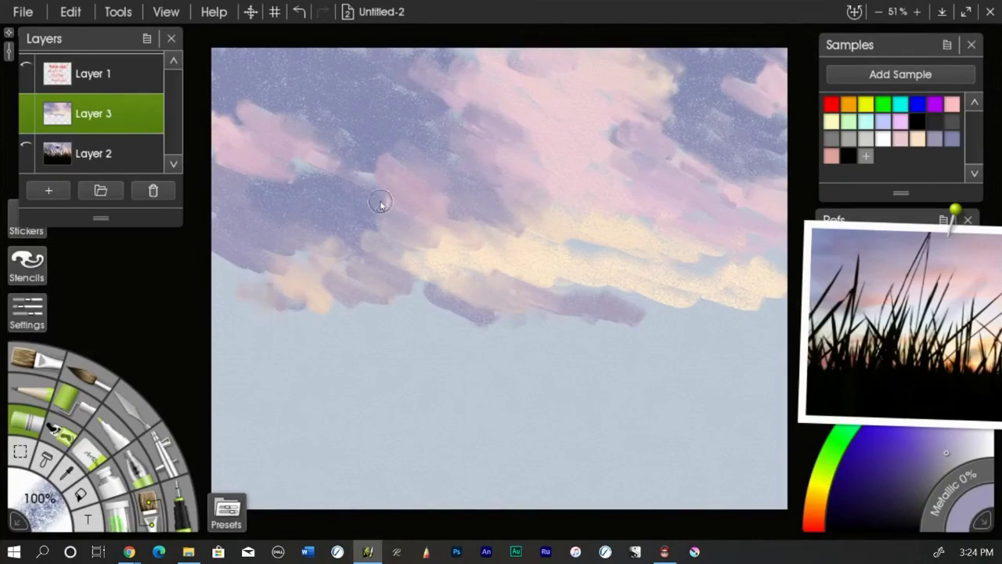
mouse_move(954, 278)
mouse_move(391, 174)
left_mouse_down()
mouse_move(325, 162)
mouse_move(329, 177)
mouse_move(252, 158)
left_mouse_up()
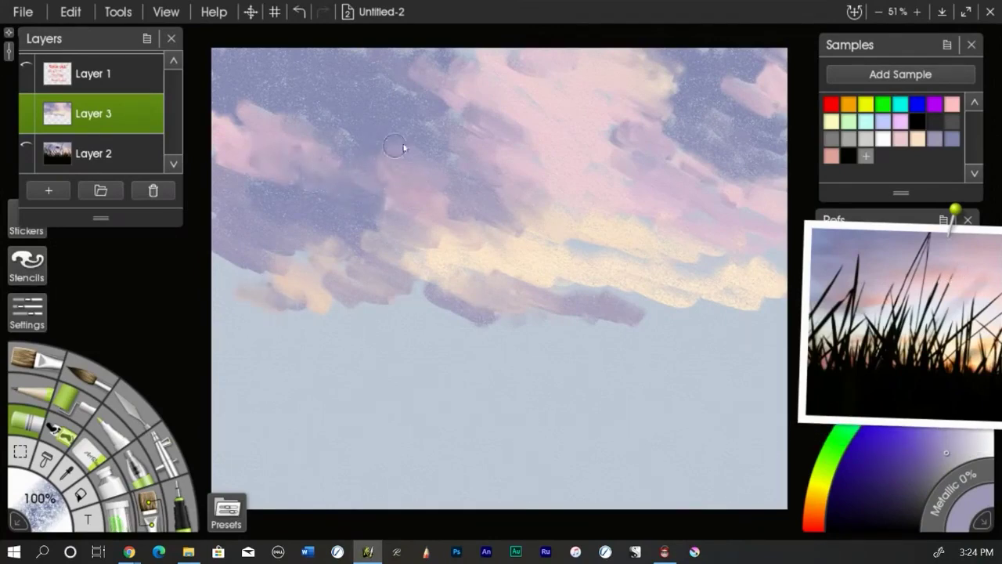
mouse_move(701, 90)
left_mouse_down()
mouse_move(747, 77)
mouse_move(765, 100)
mouse_move(771, 54)
left_mouse_up()
mouse_move(693, 296)
left_mouse_down()
mouse_move(729, 269)
mouse_move(671, 268)
mouse_move(697, 278)
mouse_move(772, 261)
left_mouse_up()
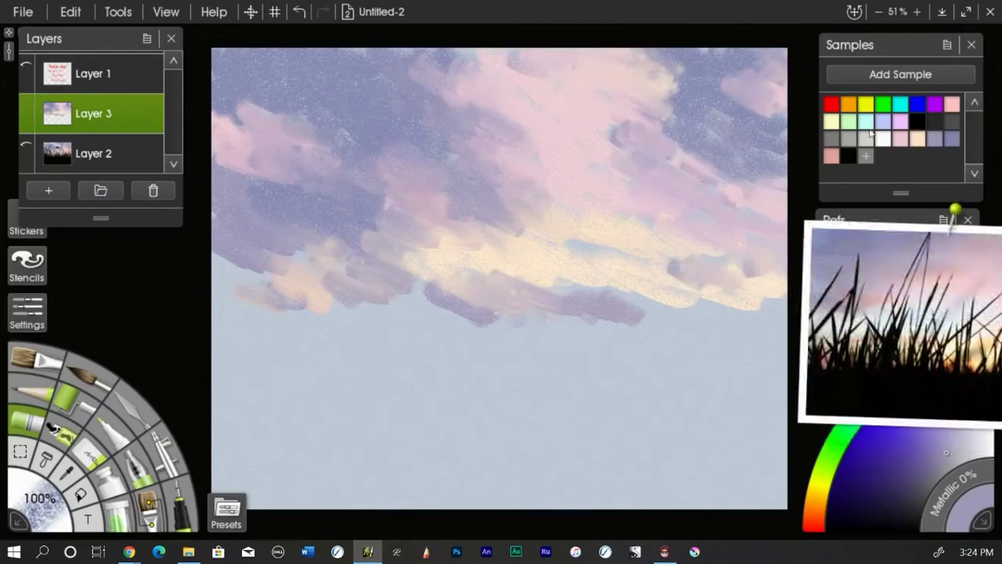
Paint a coral-pink cloud band across the full width below the cream area, working it up into the clouds.
left_click(833, 158)
mouse_move(538, 317)
left_mouse_down()
mouse_move(635, 313)
mouse_move(634, 290)
mouse_move(754, 315)
mouse_move(646, 302)
mouse_move(558, 318)
mouse_move(656, 329)
mouse_move(531, 338)
mouse_move(400, 316)
mouse_move(418, 329)
mouse_move(351, 332)
mouse_move(360, 346)
mouse_move(355, 327)
left_mouse_up()
mouse_move(281, 325)
left_mouse_down()
mouse_move(222, 320)
mouse_move(308, 306)
mouse_move(331, 332)
mouse_move(614, 339)
mouse_move(778, 358)
mouse_move(486, 344)
left_mouse_up()
left_click_drag(359, 271, 290, 225)
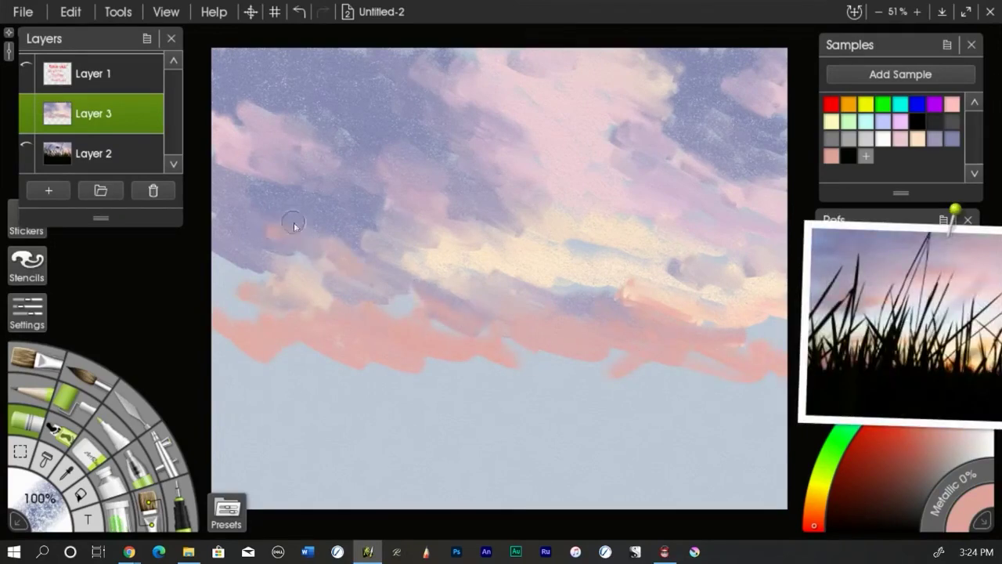
left_click_drag(220, 267, 235, 305)
left_click_drag(235, 349, 204, 346)
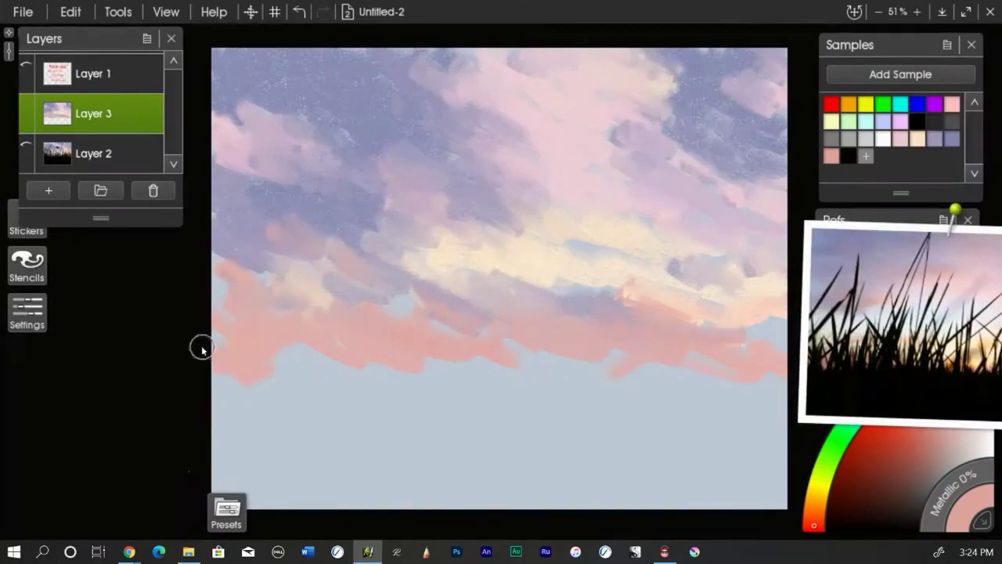
Switch to the palette knife with the Hard Wet Blender preset.
left_click(125, 409)
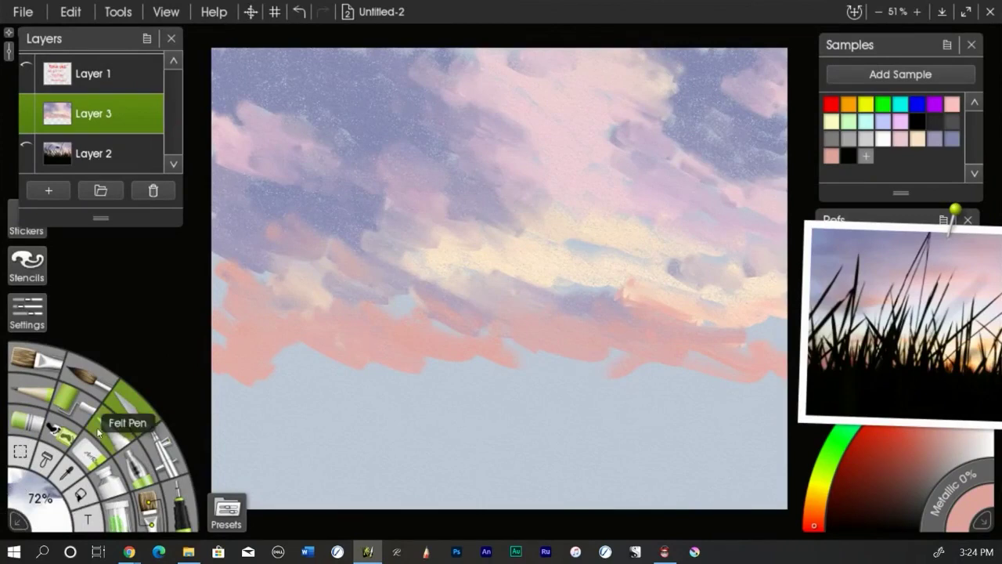
left_click(226, 511)
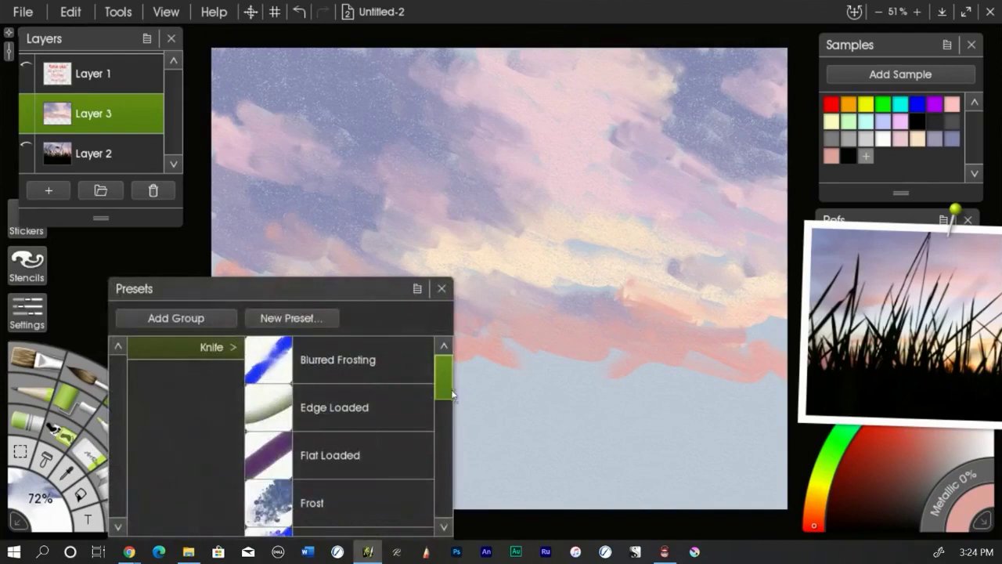
left_click_drag(444, 391, 444, 441)
scroll(449, 459, "up", 5)
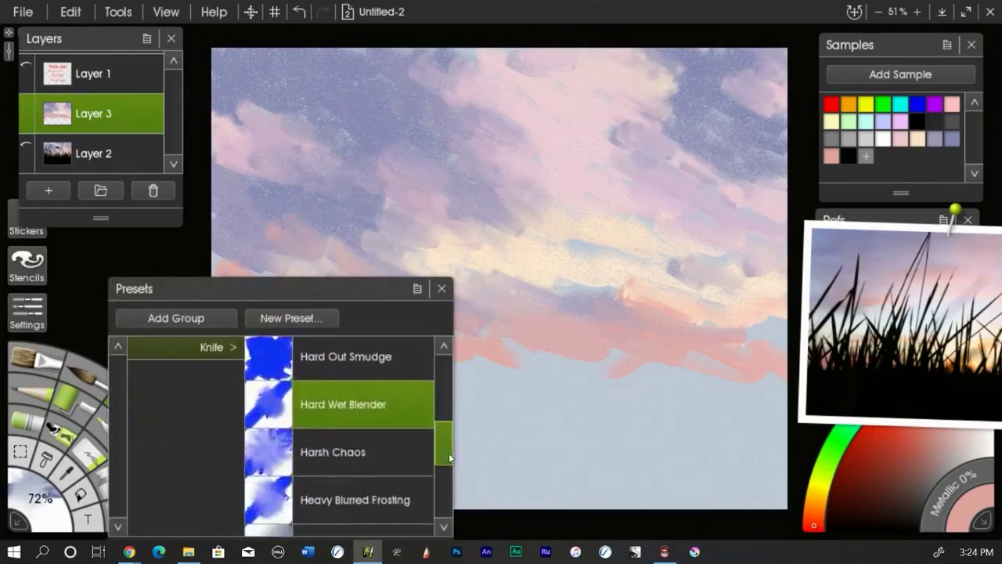
left_click(442, 289)
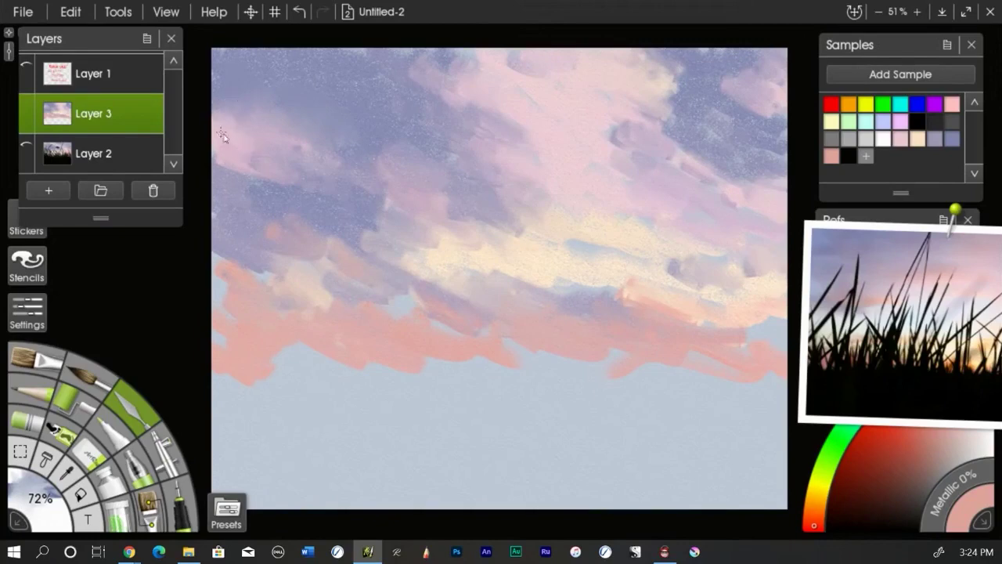
Blend the purple and pink clouds across the upper sky and soften the cream band with the palette knife.
mouse_move(384, 186)
left_mouse_down()
mouse_move(394, 151)
mouse_move(463, 90)
left_mouse_up()
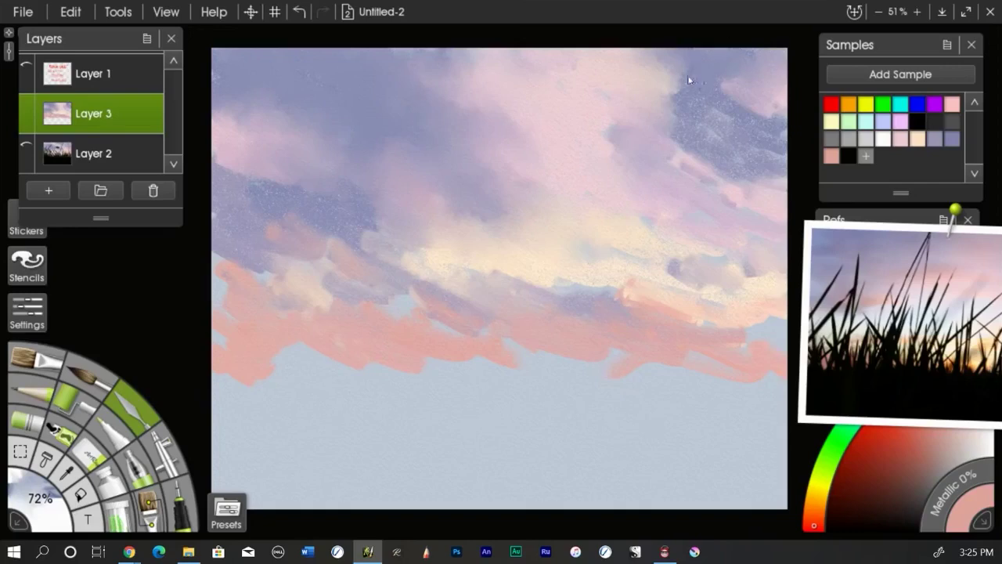
mouse_move(745, 154)
left_mouse_down()
mouse_move(793, 138)
mouse_move(764, 179)
mouse_move(706, 191)
mouse_move(673, 125)
mouse_move(694, 102)
mouse_move(733, 184)
left_mouse_up()
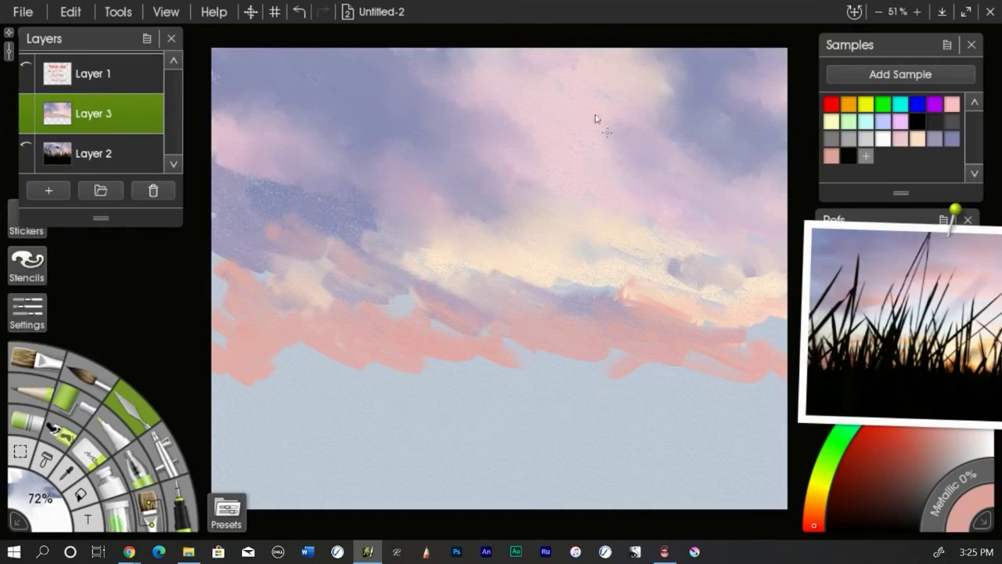
mouse_move(626, 270)
left_mouse_down()
mouse_move(476, 264)
mouse_move(699, 278)
mouse_move(759, 302)
mouse_move(716, 290)
left_mouse_up()
mouse_move(451, 276)
left_mouse_down()
mouse_move(437, 252)
mouse_move(393, 271)
mouse_move(362, 258)
mouse_move(415, 259)
left_mouse_up()
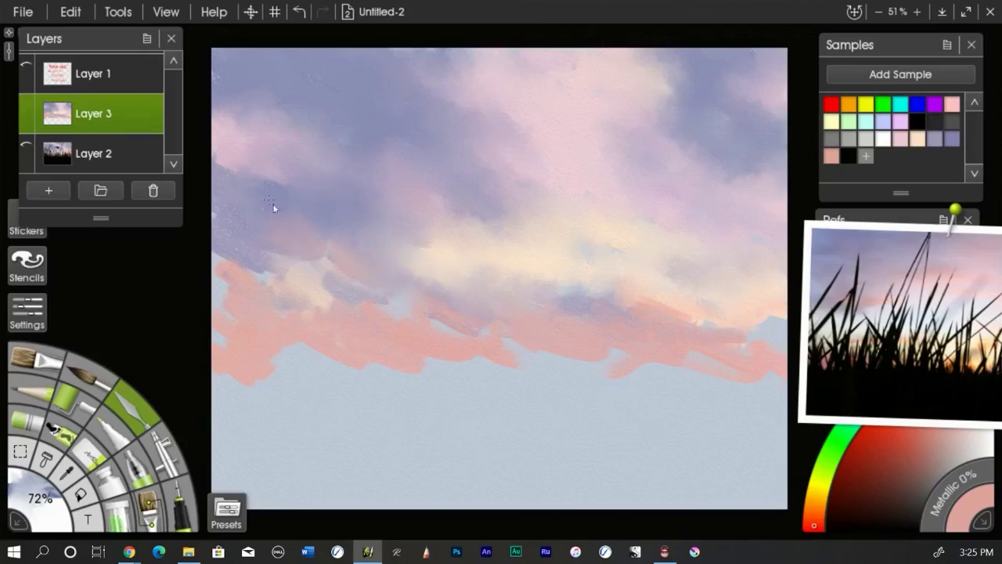
Blend the coral-pink band across its full width, softening its lower edge and its transition into the purple and cream clouds.
left_click_drag(255, 281, 212, 272)
left_click_drag(304, 280, 350, 284)
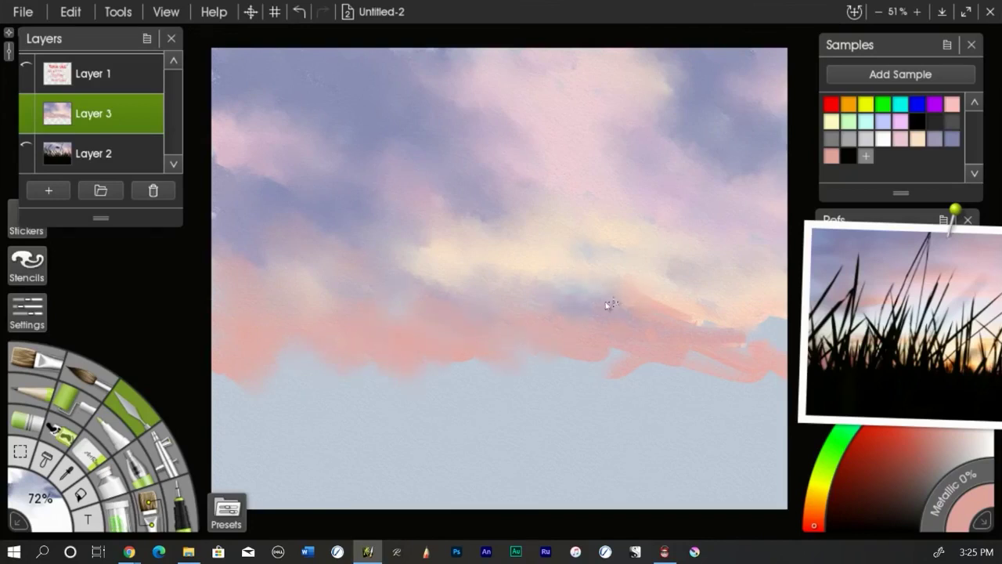
left_click_drag(772, 338, 727, 304)
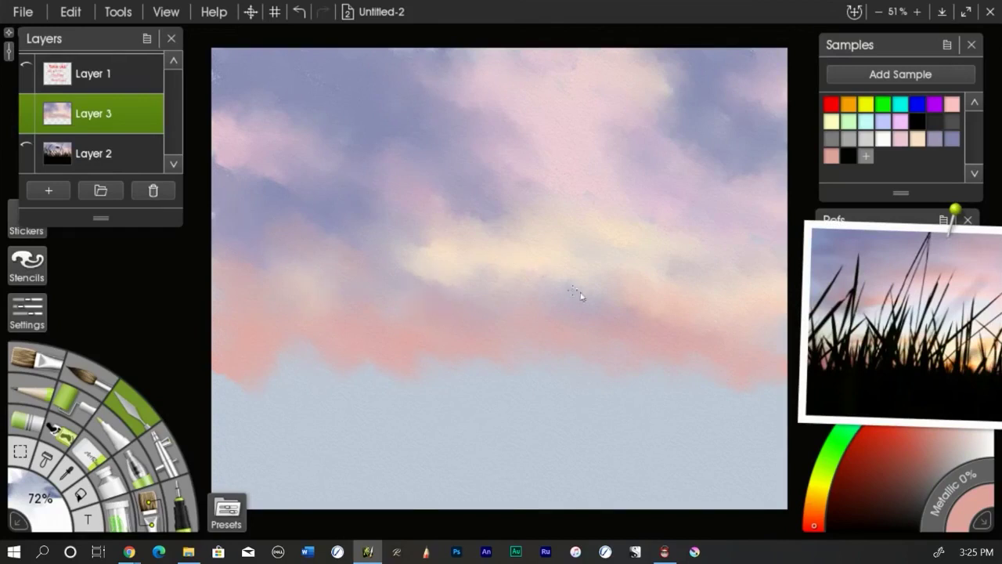
mouse_move(241, 374)
left_mouse_down()
mouse_move(254, 326)
mouse_move(346, 350)
left_mouse_up()
Fill the area below the sky with solid black ground using the oil brush at 100% size, keeping a slightly uneven horizon.
left_click(850, 156)
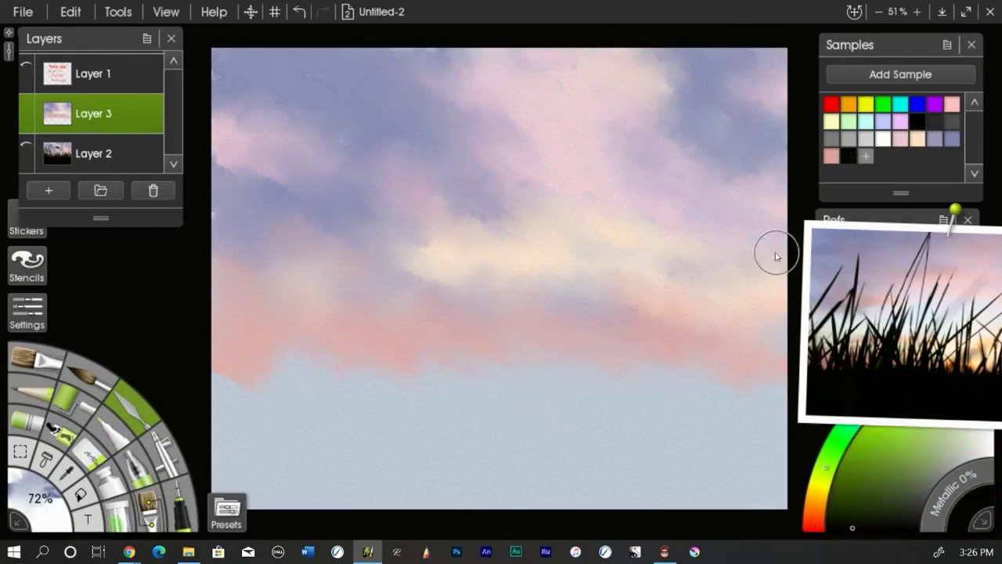
left_click(30, 360)
mouse_move(35, 514)
left_mouse_down()
mouse_move(27, 519)
mouse_move(56, 510)
mouse_move(76, 521)
left_mouse_up()
mouse_move(699, 423)
left_mouse_down()
mouse_move(464, 407)
mouse_move(244, 410)
mouse_move(344, 406)
mouse_move(230, 390)
mouse_move(446, 398)
mouse_move(380, 384)
mouse_move(786, 411)
mouse_move(775, 445)
mouse_move(744, 423)
mouse_move(718, 424)
mouse_move(691, 457)
mouse_move(645, 471)
mouse_move(592, 427)
mouse_move(579, 439)
mouse_move(522, 418)
mouse_move(396, 428)
mouse_move(337, 448)
mouse_move(404, 445)
mouse_move(388, 471)
mouse_move(307, 453)
mouse_move(226, 416)
mouse_move(208, 392)
mouse_move(235, 388)
mouse_move(226, 426)
mouse_move(236, 441)
mouse_move(332, 445)
mouse_move(250, 449)
mouse_move(333, 443)
mouse_move(206, 427)
mouse_move(322, 432)
mouse_move(232, 446)
mouse_move(324, 456)
mouse_move(279, 467)
mouse_move(338, 463)
mouse_move(210, 465)
mouse_move(459, 471)
mouse_move(359, 469)
mouse_move(765, 458)
mouse_move(734, 455)
mouse_move(602, 473)
mouse_move(640, 471)
mouse_move(688, 498)
mouse_move(716, 499)
mouse_move(724, 473)
mouse_move(771, 468)
mouse_move(780, 513)
mouse_move(740, 491)
mouse_move(732, 509)
mouse_move(627, 477)
mouse_move(572, 512)
mouse_move(419, 486)
mouse_move(365, 490)
mouse_move(353, 519)
mouse_move(219, 481)
mouse_move(220, 510)
left_mouse_up()
mouse_move(217, 387)
left_mouse_down()
mouse_move(704, 399)
mouse_move(783, 388)
left_mouse_up()
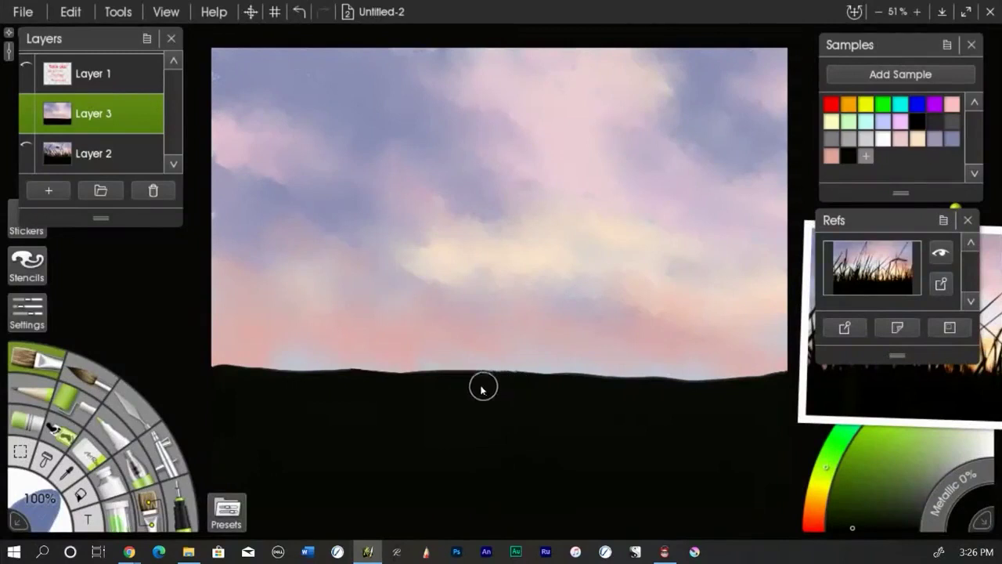
left_click_drag(239, 394, 419, 452)
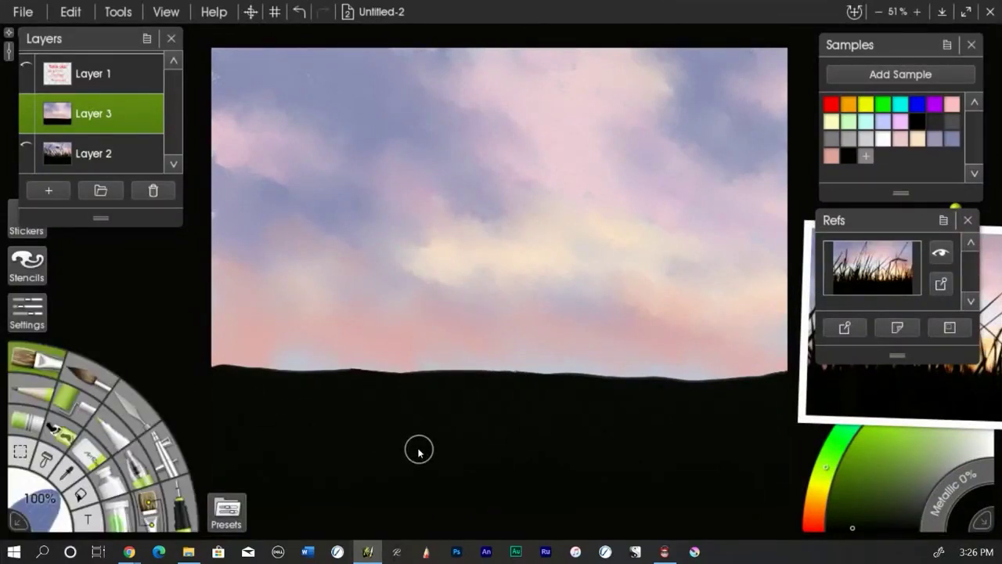
mouse_move(418, 451)
left_mouse_down()
mouse_move(215, 386)
mouse_move(313, 440)
mouse_move(381, 434)
mouse_move(602, 453)
mouse_move(591, 431)
left_mouse_up()
Reduce the brush size to 24% and paint curved black grass blades of varied height rising from the middle of the horizon.
mouse_move(42, 518)
left_mouse_down()
mouse_move(52, 520)
mouse_move(15, 499)
left_mouse_up()
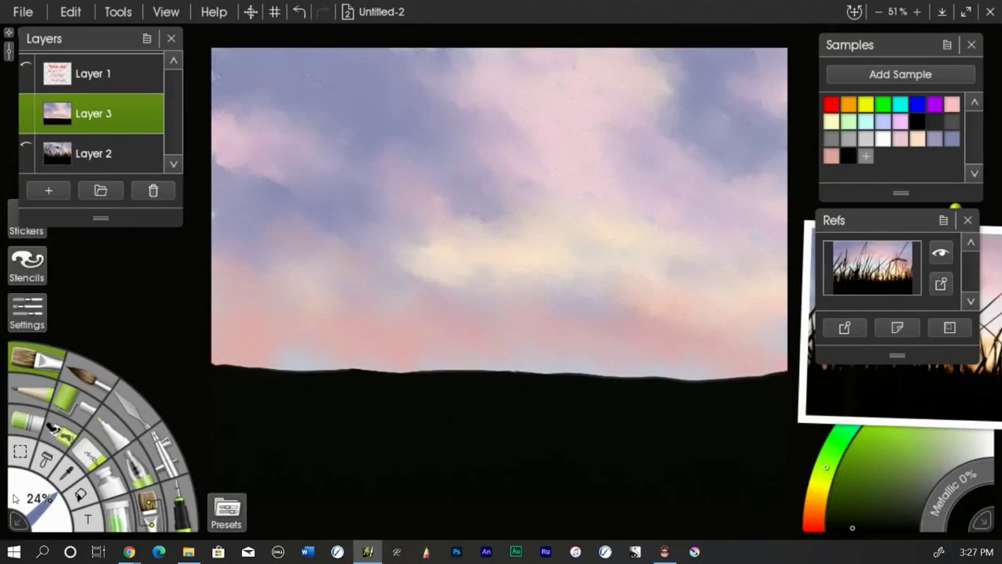
mouse_move(617, 377)
left_mouse_down()
mouse_move(570, 280)
mouse_move(596, 294)
left_mouse_up()
mouse_move(583, 423)
left_mouse_down()
mouse_move(536, 262)
mouse_move(587, 302)
left_mouse_up()
mouse_move(584, 384)
left_mouse_down()
mouse_move(611, 311)
mouse_move(562, 293)
left_mouse_up()
mouse_move(571, 380)
left_mouse_down()
mouse_move(540, 309)
mouse_move(606, 315)
left_mouse_up()
left_click_drag(634, 381, 676, 265)
left_click_drag(631, 380, 613, 258)
left_click_drag(643, 381, 626, 283)
left_click_drag(680, 381, 649, 313)
mouse_move(636, 363)
left_mouse_down()
mouse_move(645, 301)
mouse_move(612, 313)
left_mouse_up()
mouse_move(618, 379)
left_mouse_down()
mouse_move(595, 312)
mouse_move(667, 178)
mouse_move(588, 271)
left_mouse_up()
left_click_drag(593, 377, 557, 296)
left_click_drag(540, 373, 526, 317)
mouse_move(532, 373)
left_mouse_down()
mouse_move(508, 296)
mouse_move(538, 283)
left_mouse_up()
mouse_move(578, 374)
left_mouse_down()
mouse_move(548, 272)
mouse_move(461, 238)
left_mouse_up()
mouse_move(505, 372)
left_mouse_down()
mouse_move(495, 337)
mouse_move(451, 278)
left_mouse_up()
left_click_drag(498, 362, 483, 301)
mouse_move(524, 378)
left_mouse_down()
mouse_move(527, 321)
mouse_move(500, 338)
left_mouse_up()
left_click_drag(489, 373, 451, 317)
left_click_drag(457, 372, 383, 268)
Paint black grass blades from the center to the left edge of the horizon, including a few tall ones.
mouse_move(435, 374)
left_mouse_down()
mouse_move(412, 267)
mouse_move(441, 191)
mouse_move(369, 207)
left_mouse_up()
mouse_move(388, 371)
left_mouse_down()
mouse_move(338, 256)
mouse_move(408, 218)
left_mouse_up()
left_click_drag(440, 360, 448, 313)
mouse_move(391, 368)
left_mouse_down()
mouse_move(366, 346)
mouse_move(336, 293)
left_mouse_up()
left_click_drag(360, 373, 313, 285)
mouse_move(333, 360)
left_mouse_down()
mouse_move(322, 396)
mouse_move(332, 272)
left_mouse_up()
mouse_move(321, 380)
left_mouse_down()
mouse_move(322, 271)
mouse_move(283, 266)
left_mouse_up()
mouse_move(288, 373)
left_mouse_down()
mouse_move(253, 336)
mouse_move(248, 227)
left_mouse_up()
left_click_drag(319, 326, 313, 155)
left_click_drag(302, 373, 253, 248)
mouse_move(282, 373)
left_mouse_down()
mouse_move(257, 313)
mouse_move(216, 279)
left_mouse_up()
left_click_drag(241, 375, 212, 303)
left_click_drag(216, 349, 212, 327)
Paint curved, overlapping black grass blades along the right side of the horizon, with one tall arching blade right of center.
mouse_move(710, 377)
left_mouse_down()
mouse_move(708, 336)
mouse_move(738, 344)
mouse_move(738, 321)
left_mouse_up()
mouse_move(719, 379)
left_mouse_down()
mouse_move(705, 243)
mouse_move(670, 180)
left_mouse_up()
left_click_drag(709, 382, 714, 272)
left_click_drag(730, 368, 750, 255)
left_click_drag(736, 343, 730, 310)
left_click_drag(745, 360, 731, 270)
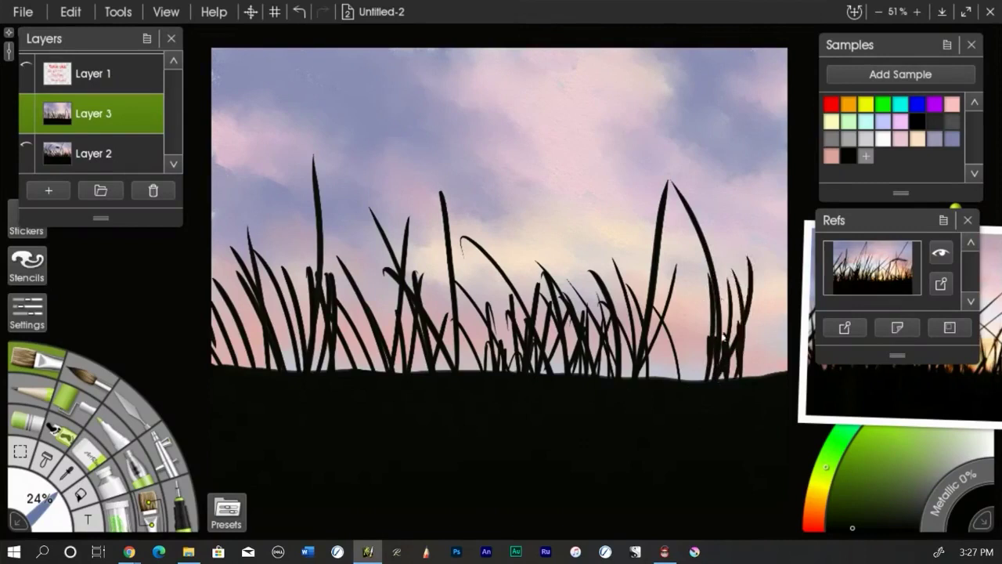
left_click_drag(708, 338, 673, 274)
left_click_drag(695, 381, 632, 272)
left_click_drag(607, 376, 557, 149)
left_click_drag(662, 344, 686, 204)
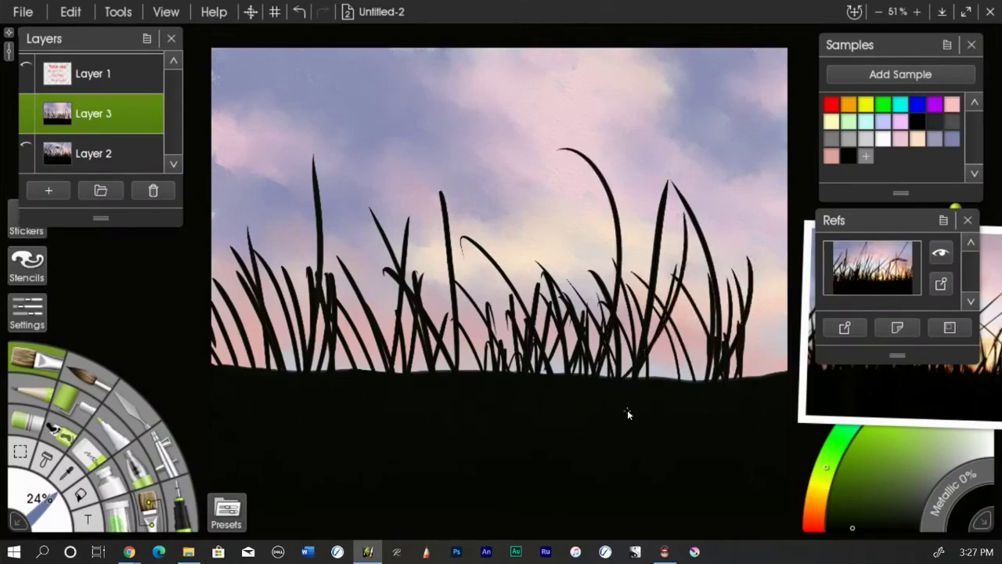
left_click_drag(664, 379, 707, 214)
left_click_drag(731, 349, 745, 225)
left_click_drag(742, 380, 767, 255)
mouse_move(757, 379)
left_mouse_down()
mouse_move(781, 304)
mouse_move(785, 321)
mouse_move(752, 310)
left_mouse_up()
mouse_move(772, 363)
left_mouse_down()
mouse_move(748, 309)
mouse_move(770, 274)
left_mouse_up()
left_click_drag(714, 336, 687, 252)
left_click_drag(682, 382, 671, 308)
left_click_drag(651, 279, 626, 258)
left_click_drag(683, 382, 692, 287)
left_click_drag(705, 382, 709, 282)
left_click_drag(663, 378, 653, 297)
Fill the gaps in the grass from right of center to the left edge with more crossing black blades.
left_click_drag(631, 368, 579, 250)
left_click_drag(556, 374, 488, 243)
left_click_drag(485, 362, 455, 229)
left_click_drag(463, 379, 422, 288)
left_click_drag(429, 347, 443, 263)
left_click_drag(467, 332, 497, 260)
left_click_drag(460, 379, 479, 272)
left_click_drag(473, 372, 511, 289)
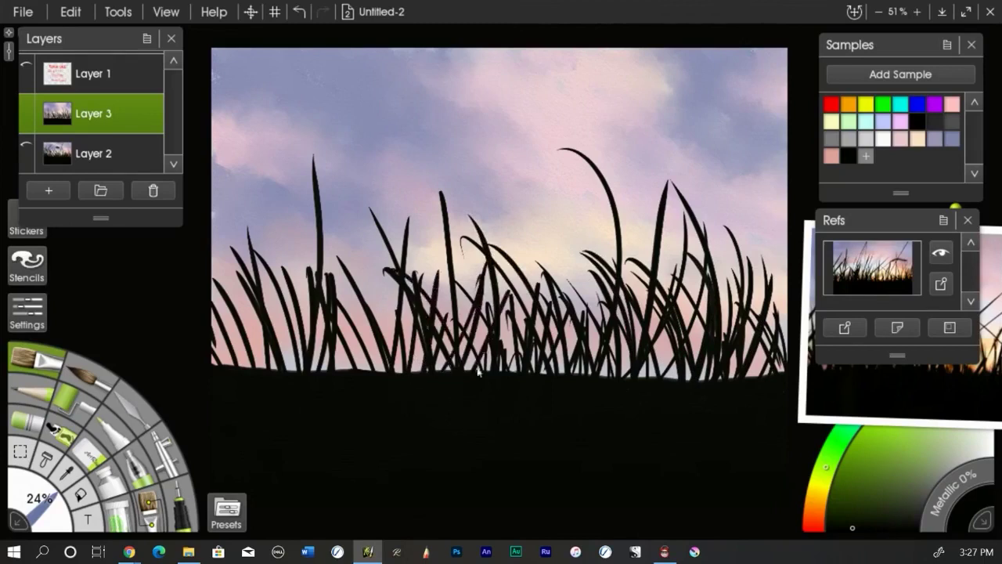
left_click_drag(411, 368, 373, 281)
left_click_drag(379, 373, 337, 285)
left_click_drag(342, 372, 295, 287)
left_click_drag(299, 372, 302, 308)
mouse_move(348, 371)
left_mouse_down()
mouse_move(372, 338)
mouse_move(391, 277)
left_mouse_up()
left_click_drag(338, 370, 350, 314)
left_click_drag(291, 365, 271, 277)
left_click_drag(258, 340, 221, 260)
left_click_drag(242, 368, 223, 321)
left_click_drag(213, 363, 226, 308)
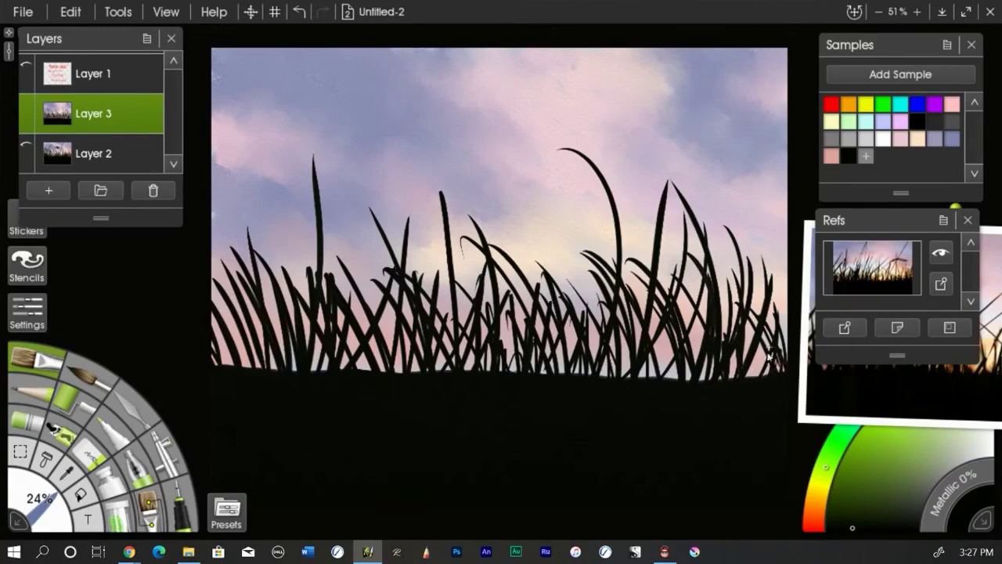
Thicken the base of the grass with dense short blades along the whole horizon and add a few longer blades at the left.
mouse_move(739, 381)
left_mouse_down()
mouse_move(730, 360)
mouse_move(686, 376)
mouse_move(693, 334)
left_mouse_up()
mouse_move(675, 336)
left_mouse_down()
mouse_move(677, 387)
mouse_move(639, 335)
left_mouse_up()
mouse_move(659, 377)
left_mouse_down()
mouse_move(658, 343)
mouse_move(693, 333)
left_mouse_up()
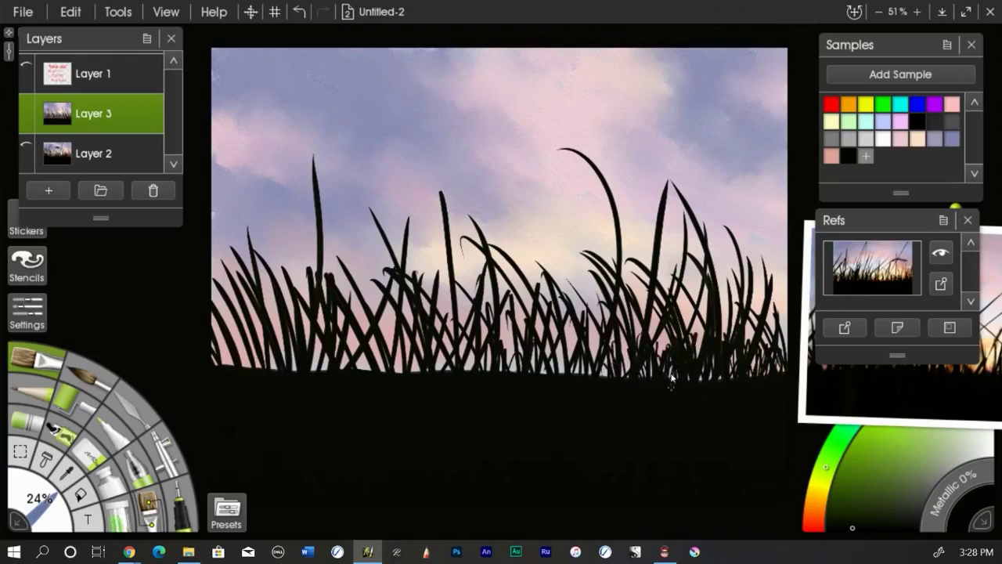
left_click_drag(614, 359, 602, 384)
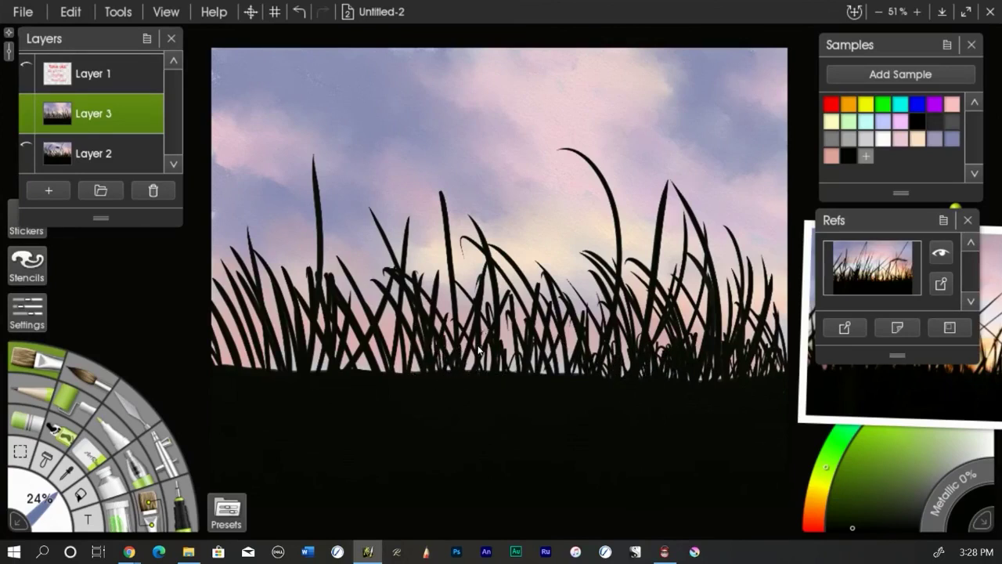
mouse_move(512, 387)
left_mouse_down()
mouse_move(520, 364)
mouse_move(554, 375)
mouse_move(589, 345)
left_mouse_up()
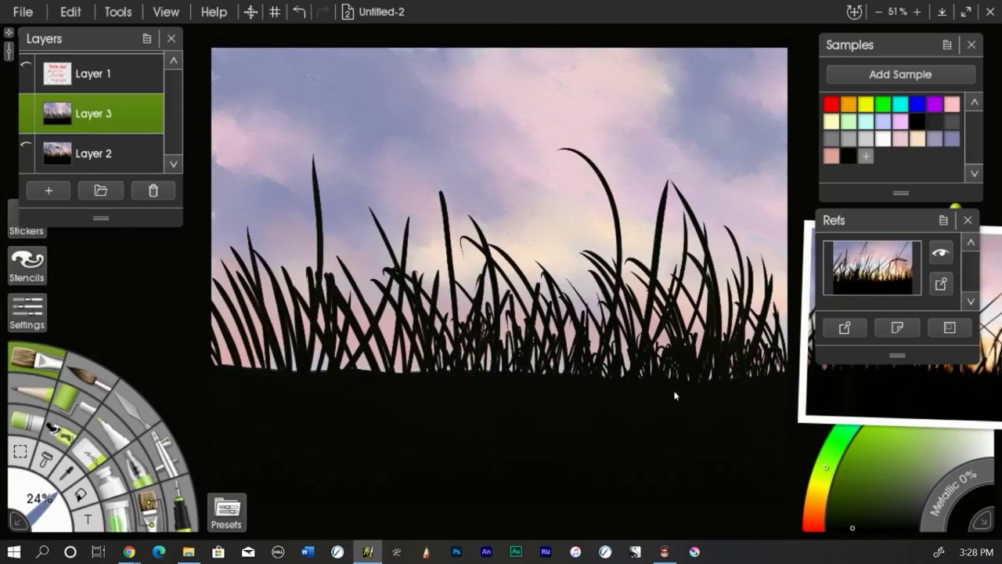
mouse_move(524, 384)
left_mouse_down()
mouse_move(481, 336)
mouse_move(436, 388)
mouse_move(397, 362)
mouse_move(415, 344)
mouse_move(400, 372)
mouse_move(368, 345)
mouse_move(373, 396)
mouse_move(353, 368)
mouse_move(333, 290)
mouse_move(342, 384)
mouse_move(306, 396)
mouse_move(293, 379)
mouse_move(325, 342)
left_mouse_up()
mouse_move(283, 382)
left_mouse_down()
mouse_move(248, 366)
mouse_move(234, 378)
mouse_move(220, 371)
mouse_move(244, 362)
left_mouse_up()
left_click_drag(262, 404, 264, 230)
left_click_drag(287, 376, 299, 239)
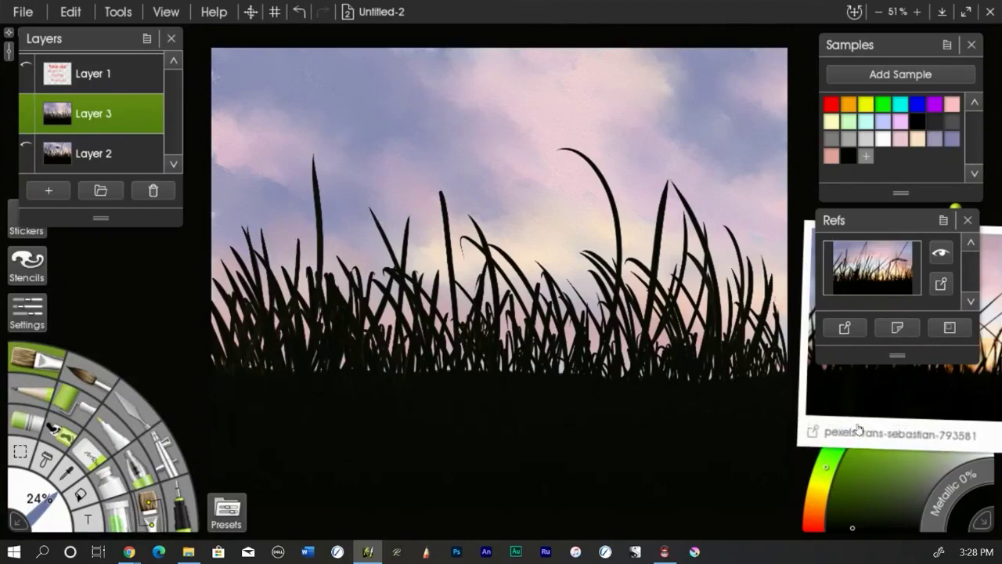
Bring the reference photo forward for comparison and place it over the lower-right corner of the canvas.
left_click(808, 224)
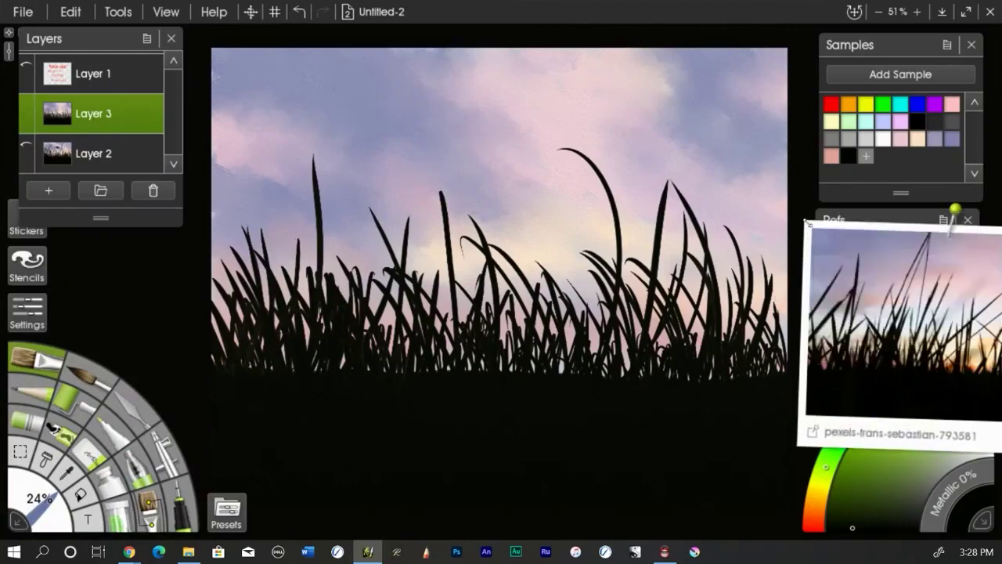
left_click_drag(927, 271, 451, 293)
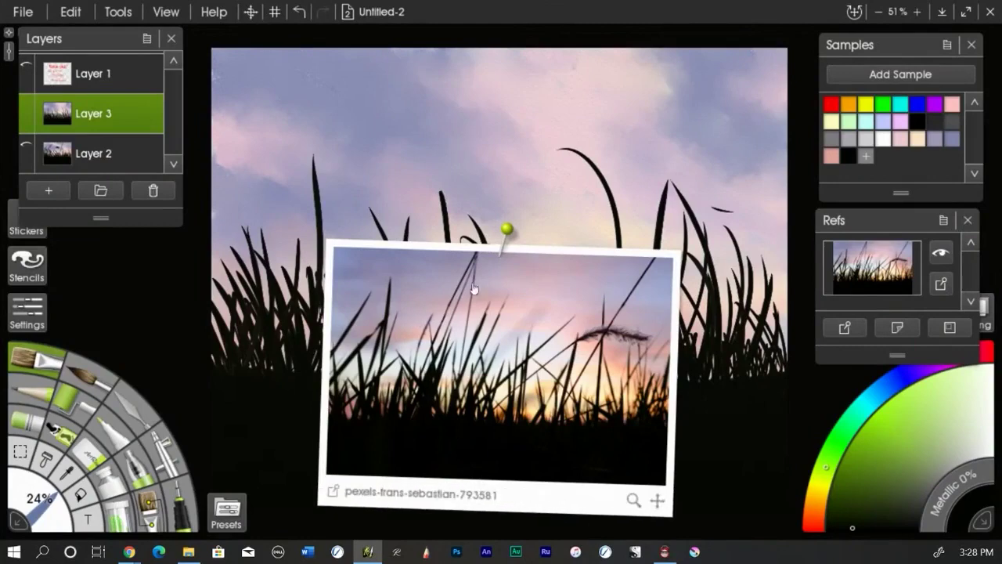
left_click_drag(523, 263, 934, 362)
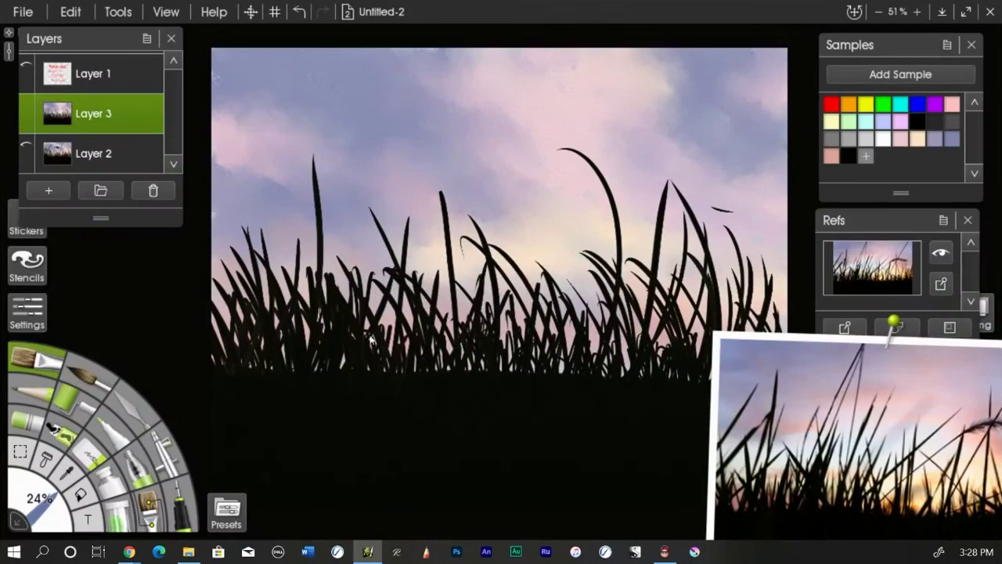
Paint a cluster of tall thin blades left of center, reaching toward the top of the canvas as in the reference.
left_click_drag(404, 244, 509, 74)
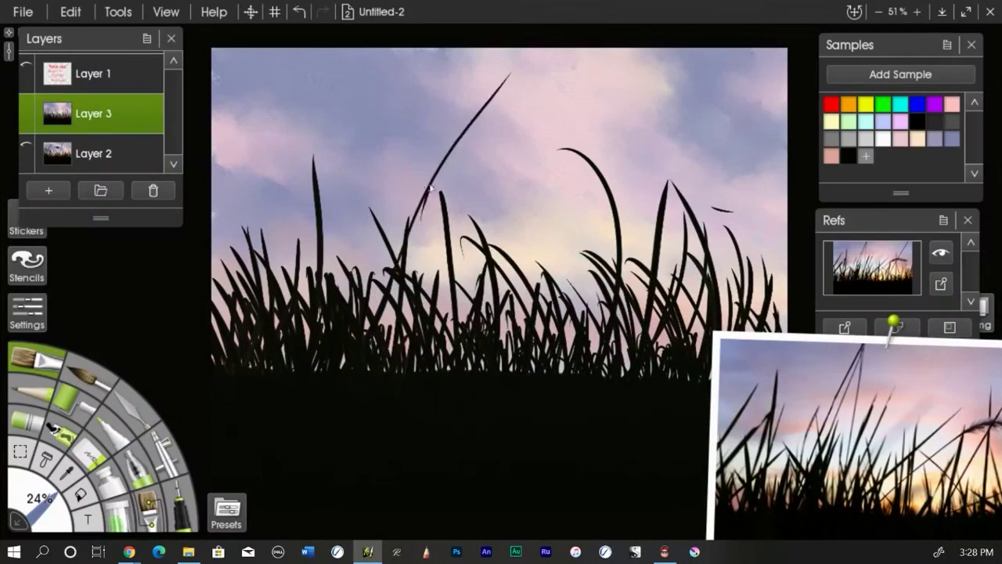
left_click_drag(422, 213, 454, 48)
left_click_drag(415, 282, 407, 144)
left_click_drag(420, 292, 420, 146)
left_click_drag(422, 221, 438, 87)
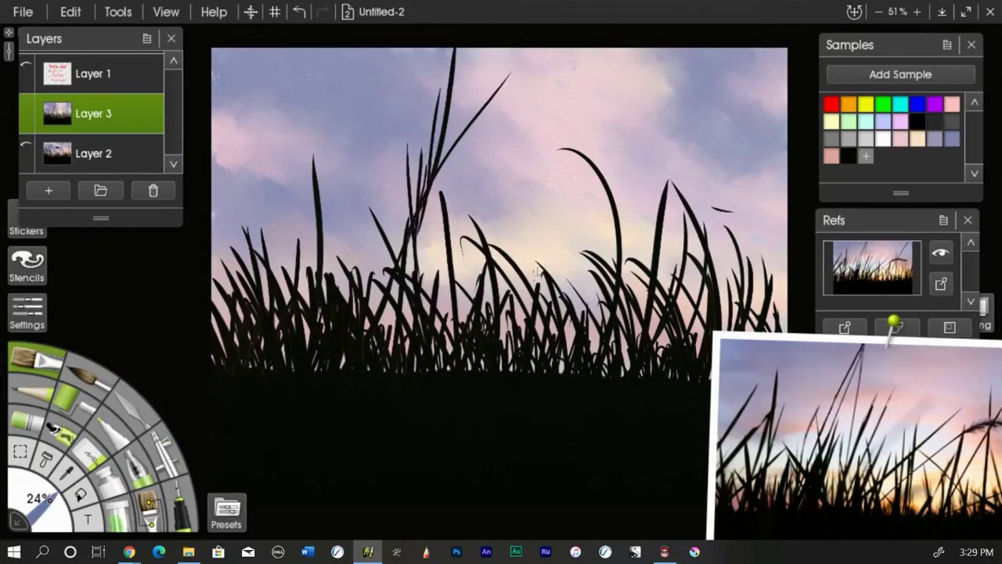
Paint tall crossing stalks right of center, one bending toward the right edge and one running up to the canvas top.
mouse_move(534, 286)
left_mouse_down()
mouse_move(619, 162)
mouse_move(775, 119)
left_mouse_up()
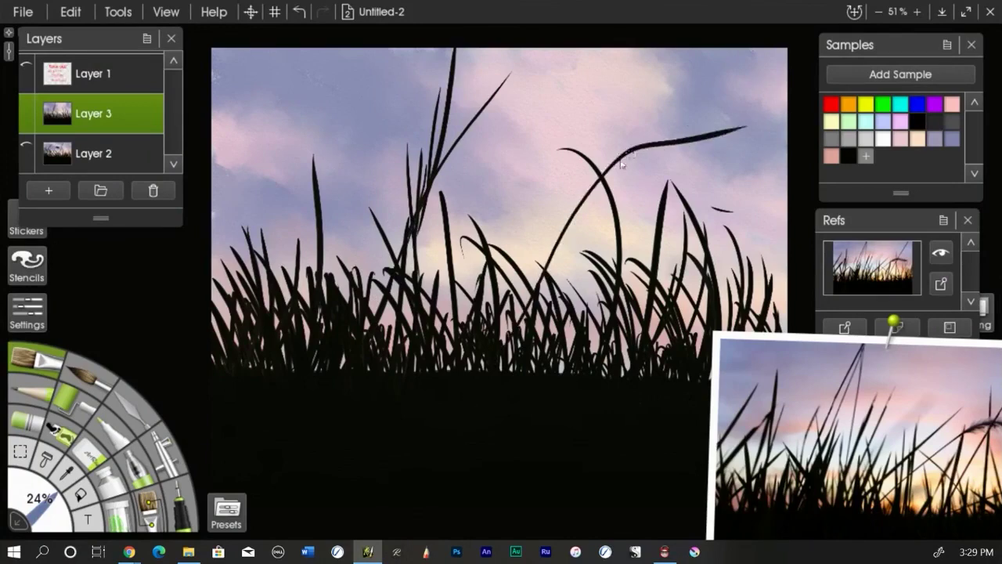
left_click_drag(623, 146, 710, 49)
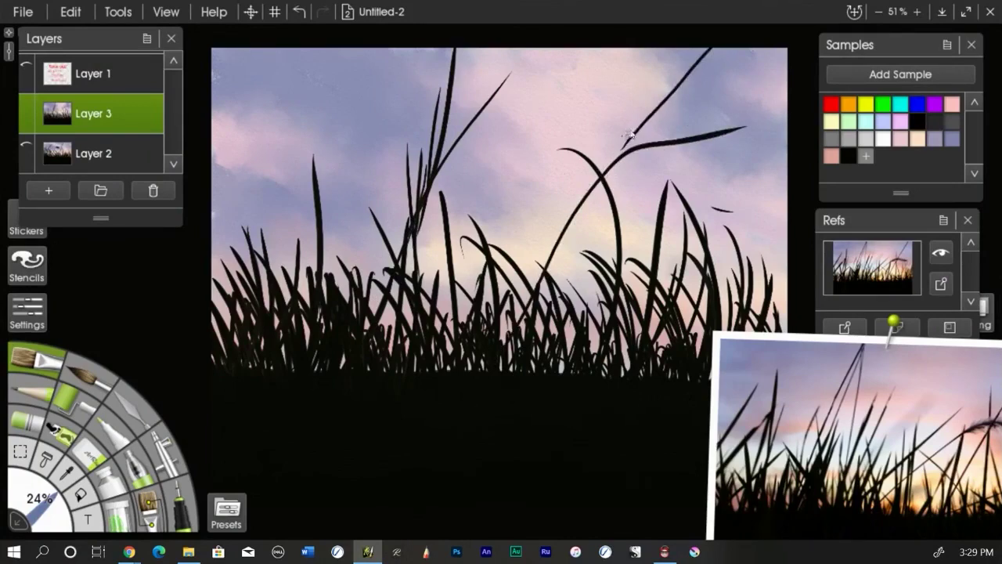
mouse_move(616, 148)
left_mouse_down()
mouse_move(614, 137)
mouse_move(595, 179)
mouse_move(611, 140)
left_mouse_up()
key("]")
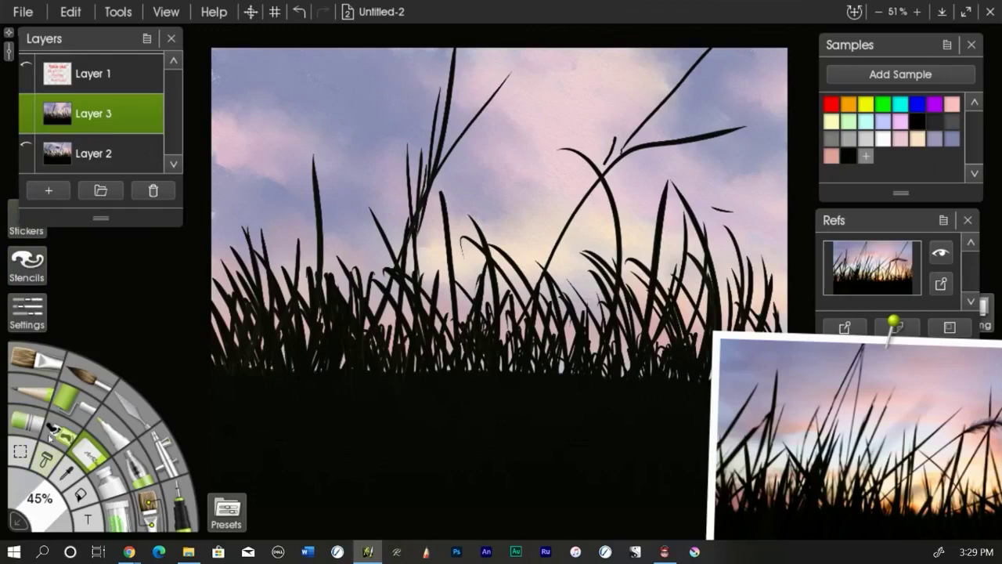
key("bracketleft")
key("bracketleft")
key("bracketleft")
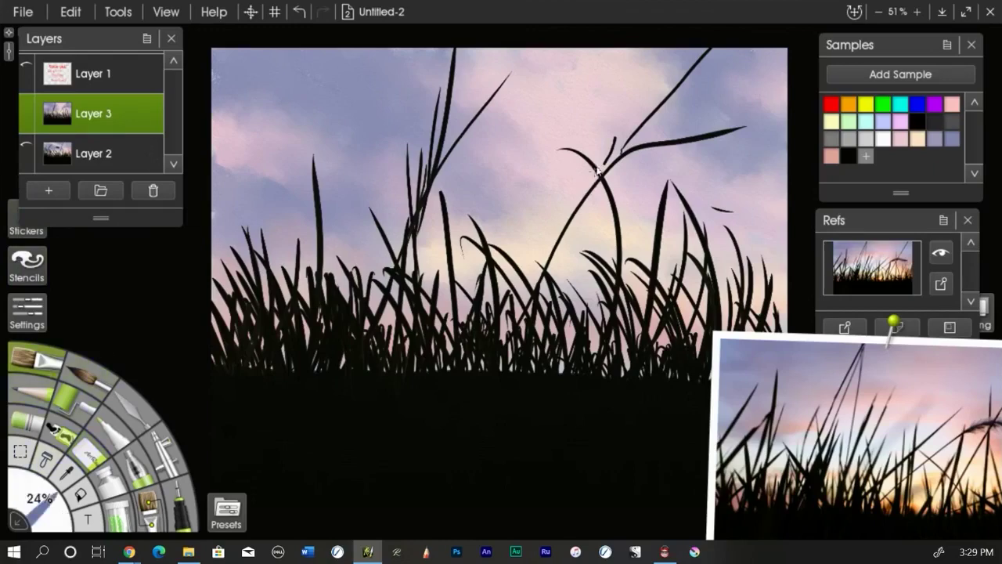
left_click_drag(610, 157, 543, 380)
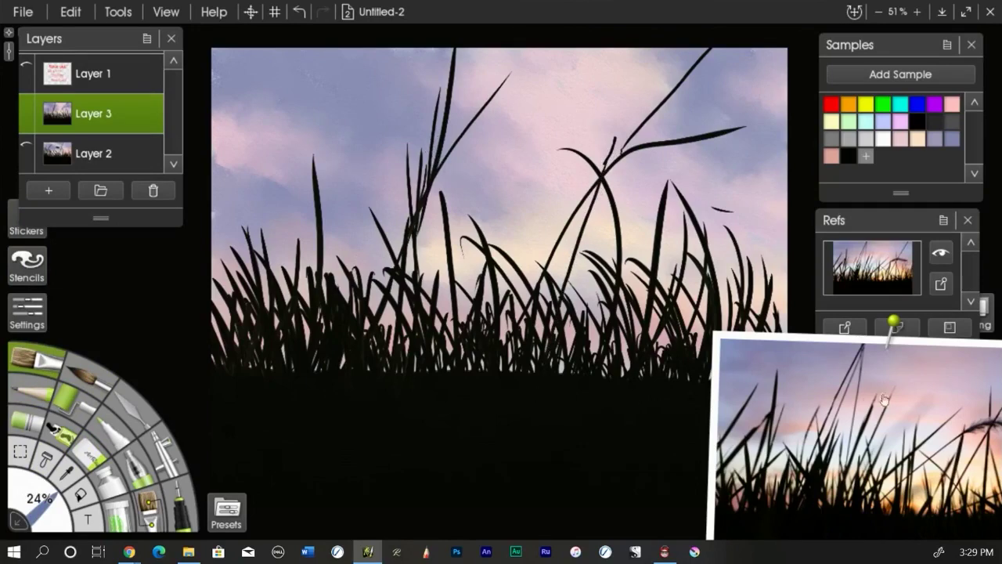
Reduce the brush size to 15%, move the reference photo aside, and paint a bristly seed head on the bent stalk.
scroll(904, 381, "up", 2)
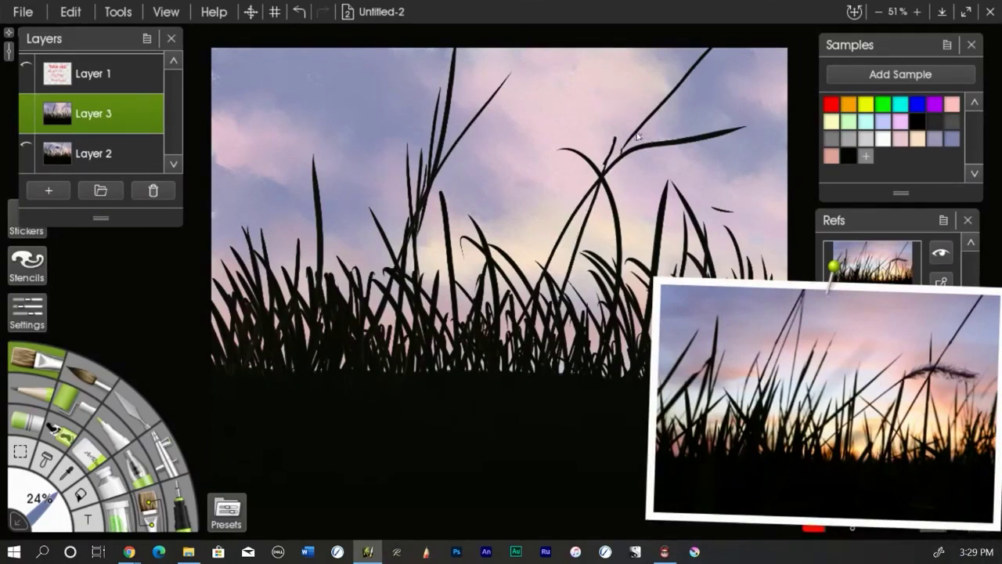
left_click_drag(37, 508, 17, 493)
left_click_drag(798, 313, 879, 339)
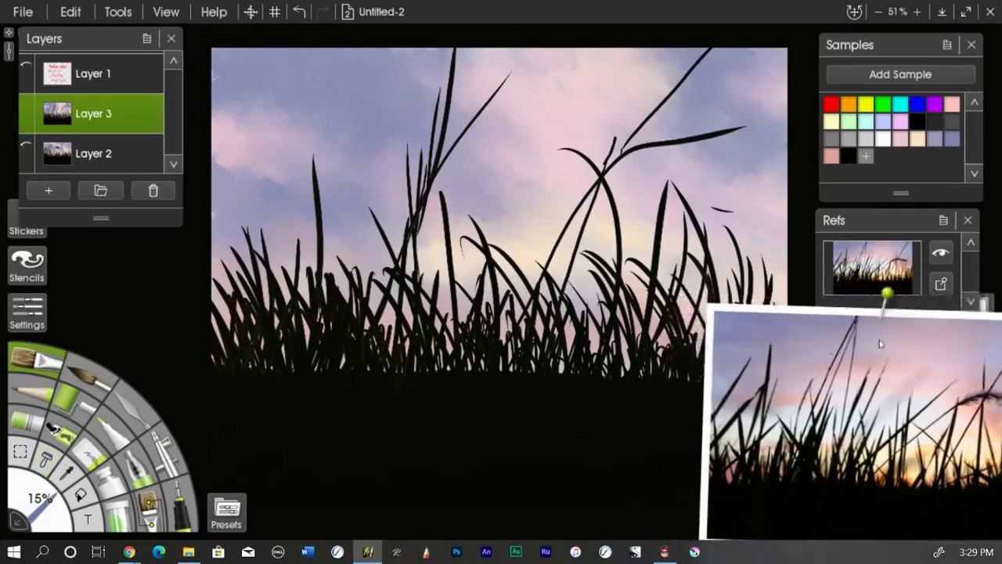
mouse_move(677, 124)
left_mouse_down()
mouse_move(764, 123)
mouse_move(740, 142)
mouse_move(757, 143)
mouse_move(701, 145)
mouse_move(717, 156)
mouse_move(692, 148)
mouse_move(701, 142)
mouse_move(672, 151)
mouse_move(685, 151)
mouse_move(679, 163)
mouse_move(661, 155)
mouse_move(686, 153)
mouse_move(660, 147)
mouse_move(734, 152)
mouse_move(681, 145)
left_mouse_up()
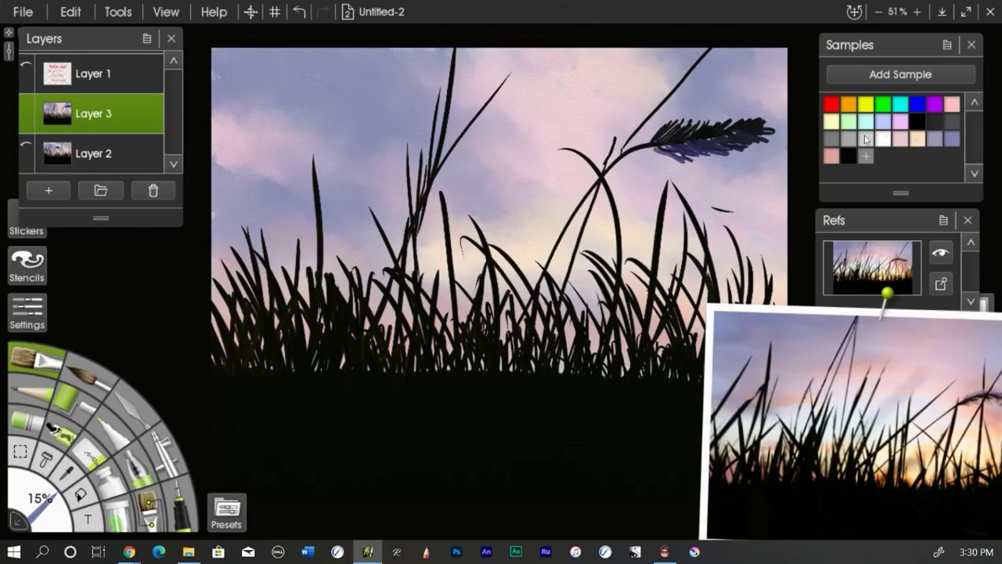
Sign the painting with handwritten initials in white on the lower-left black ground, raising the brush size to 26%.
mouse_move(262, 467)
left_mouse_down()
mouse_move(253, 443)
mouse_move(265, 476)
mouse_move(274, 432)
mouse_move(267, 461)
mouse_move(287, 427)
left_mouse_up()
mouse_move(253, 467)
left_mouse_down()
mouse_move(259, 449)
mouse_move(257, 474)
mouse_move(252, 456)
left_mouse_up()
left_click_drag(39, 495, 46, 518)
mouse_move(271, 437)
left_mouse_down()
mouse_move(267, 488)
mouse_move(253, 469)
mouse_move(272, 439)
mouse_move(289, 445)
mouse_move(258, 441)
left_mouse_up()
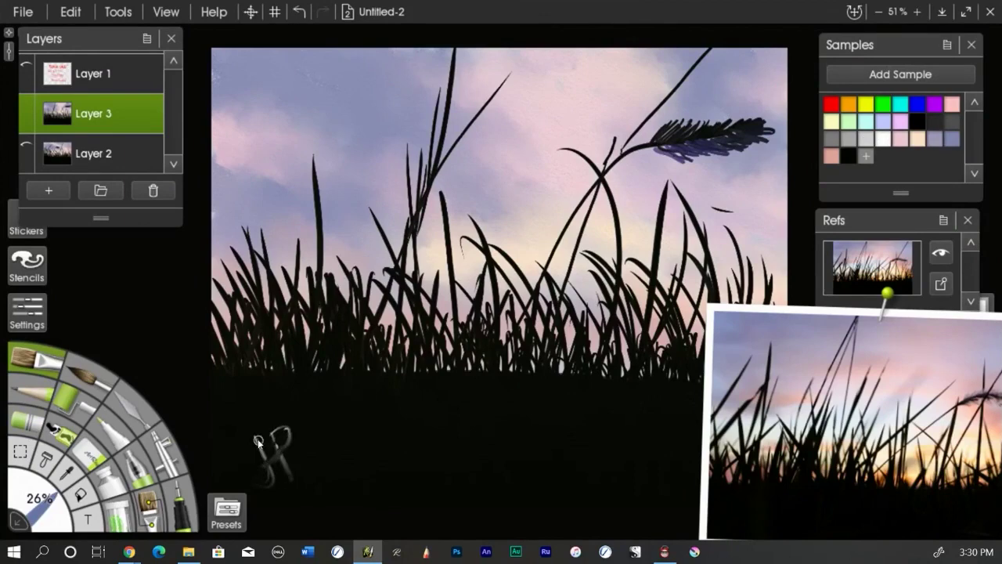
Hide the reference photo from the canvas and switch back to the palette knife.
left_click_drag(875, 314, 706, 317)
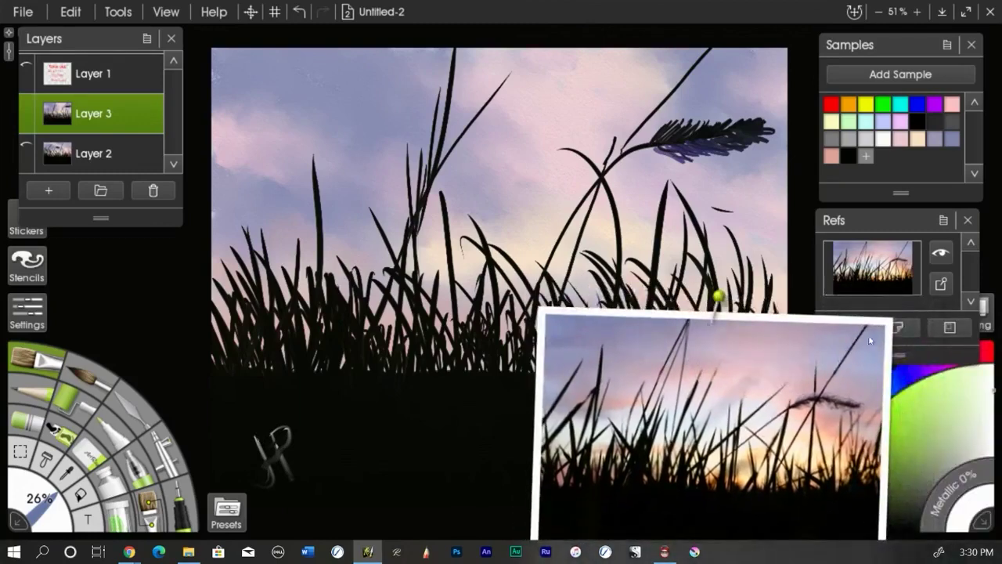
left_click(940, 253)
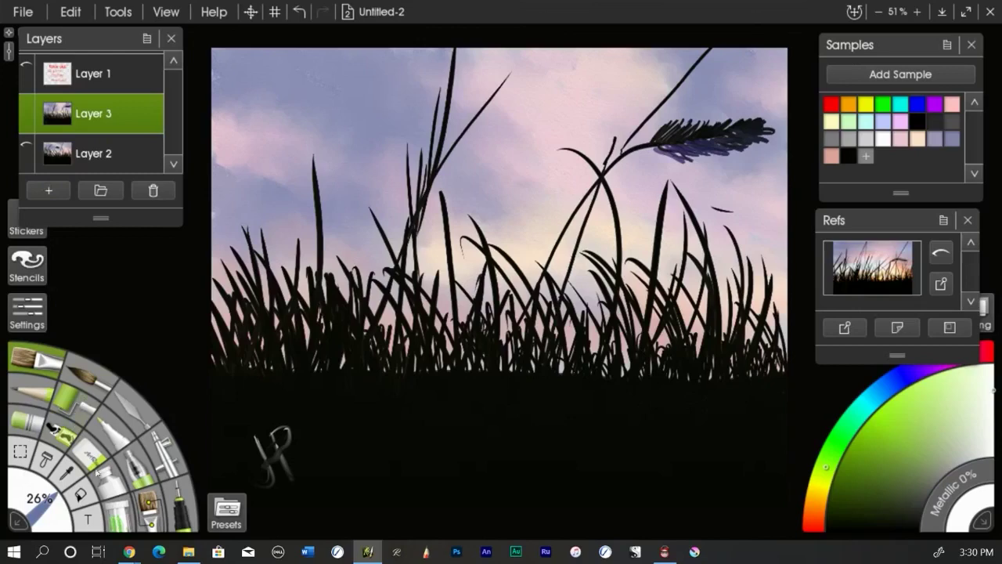
left_click(122, 408)
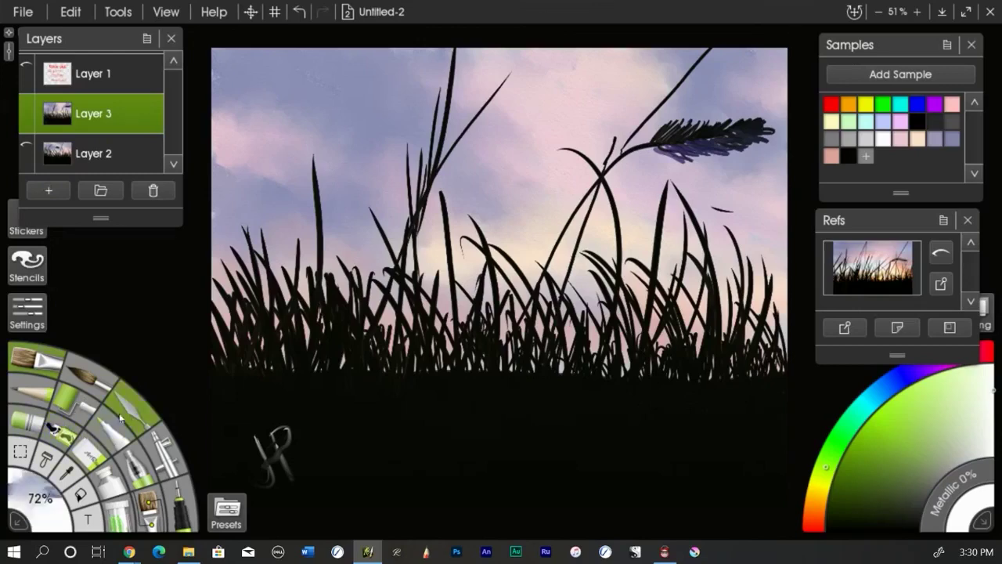